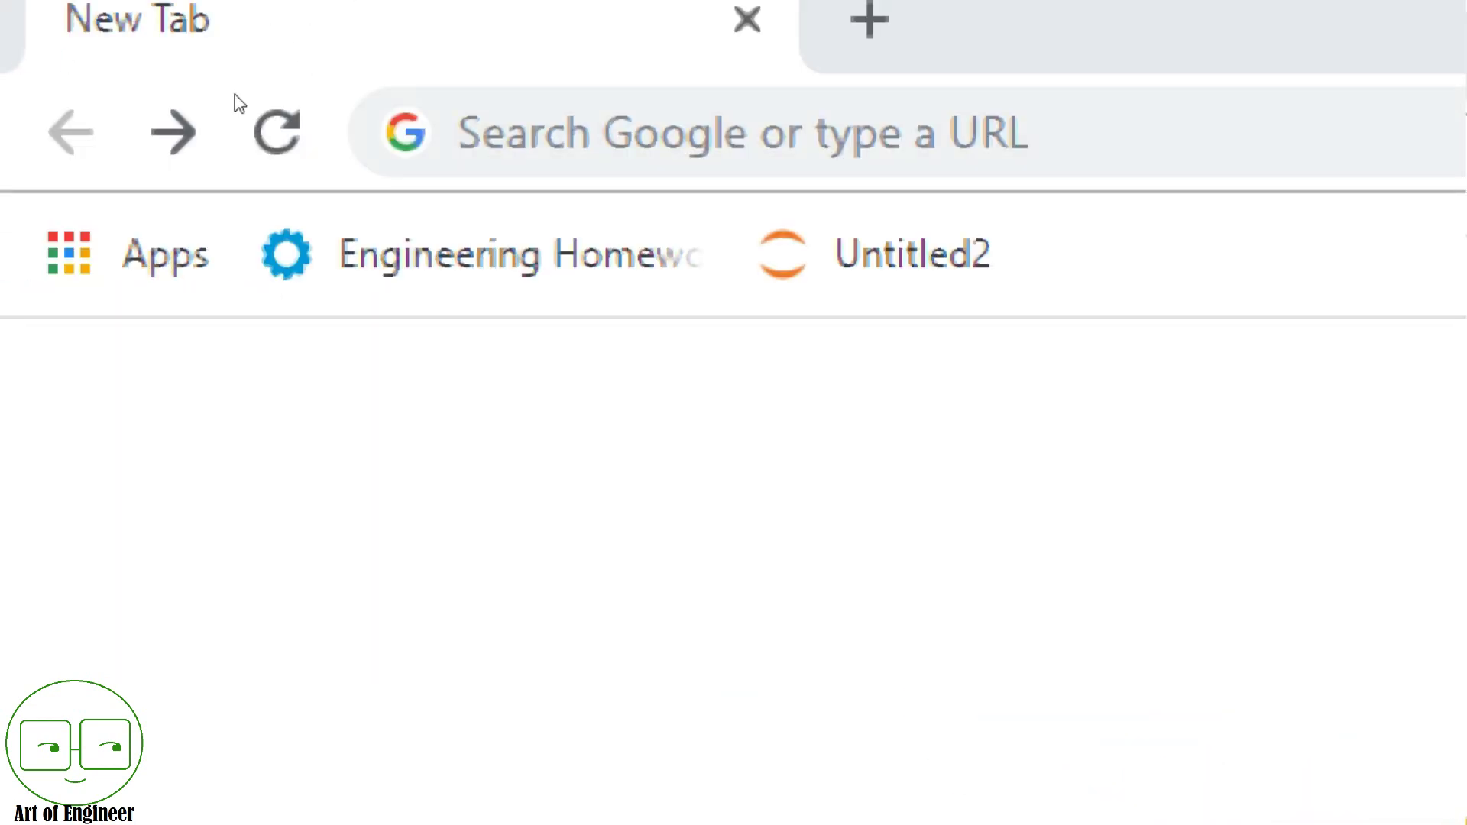
Go to python.org's Python Releases for Windows page and open a blank new tab beside it
left_click(255, 44)
type("py")
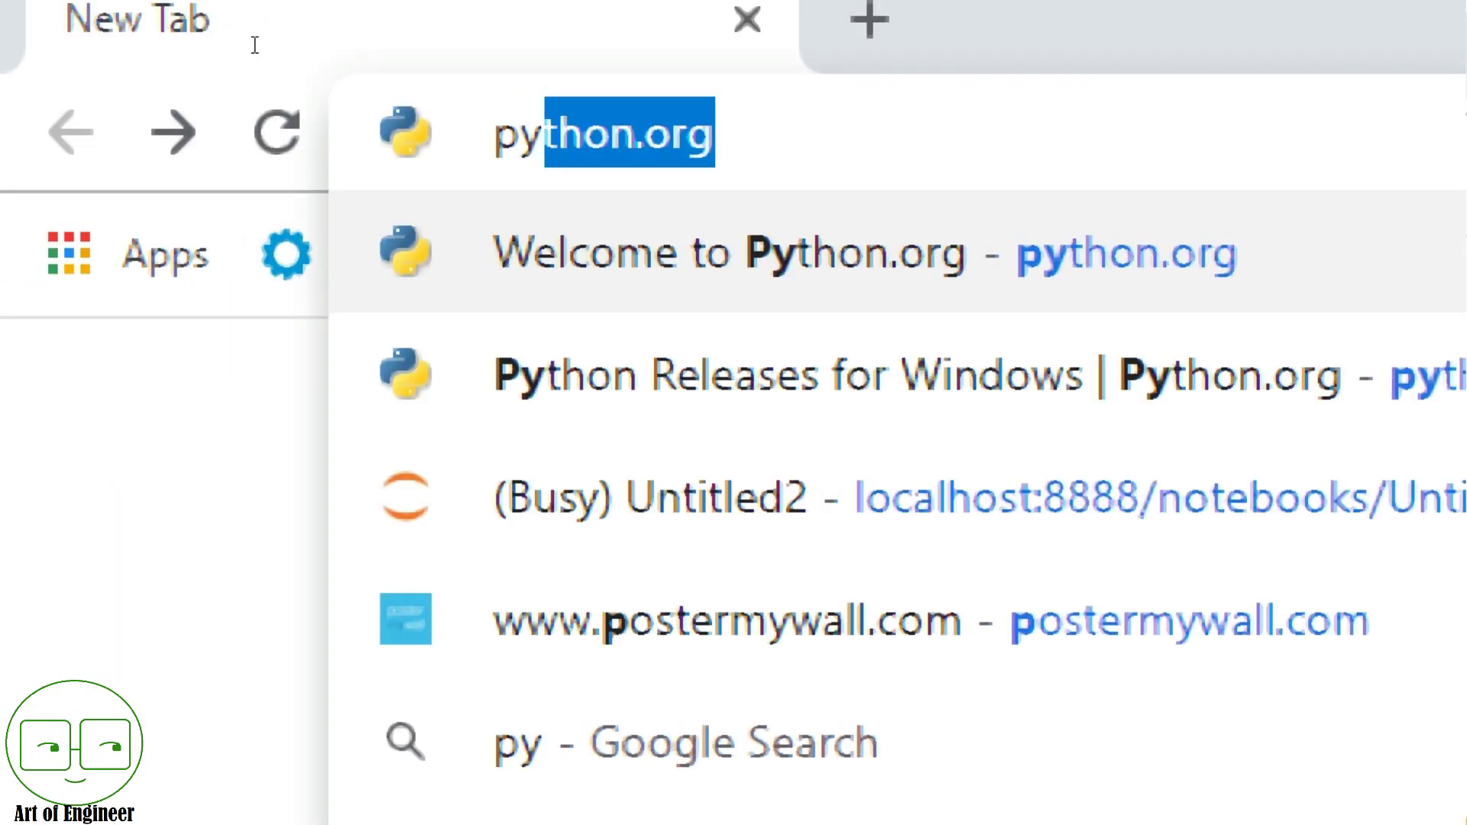
type("tho")
key("Return")
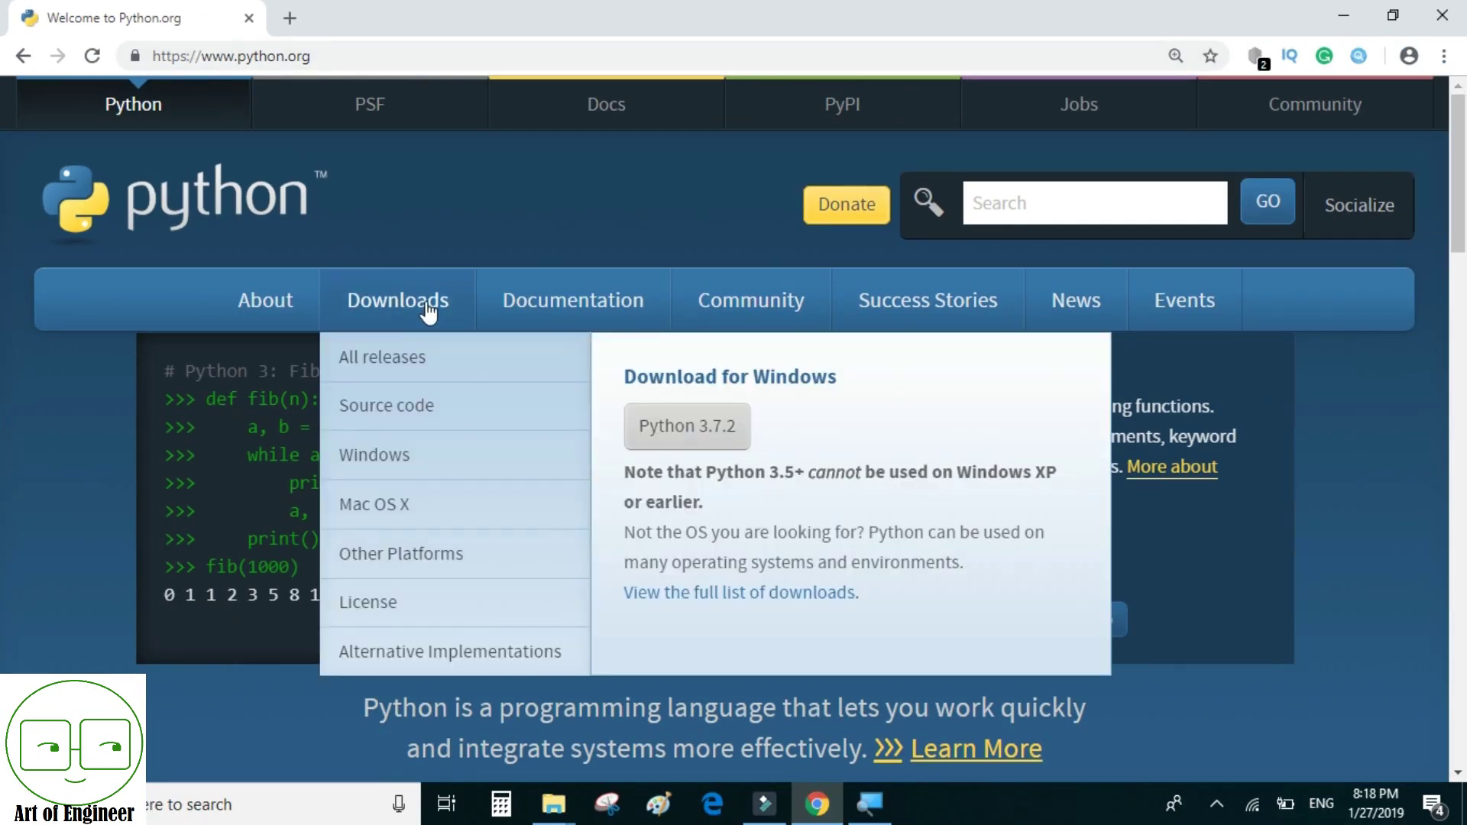
left_click(390, 471)
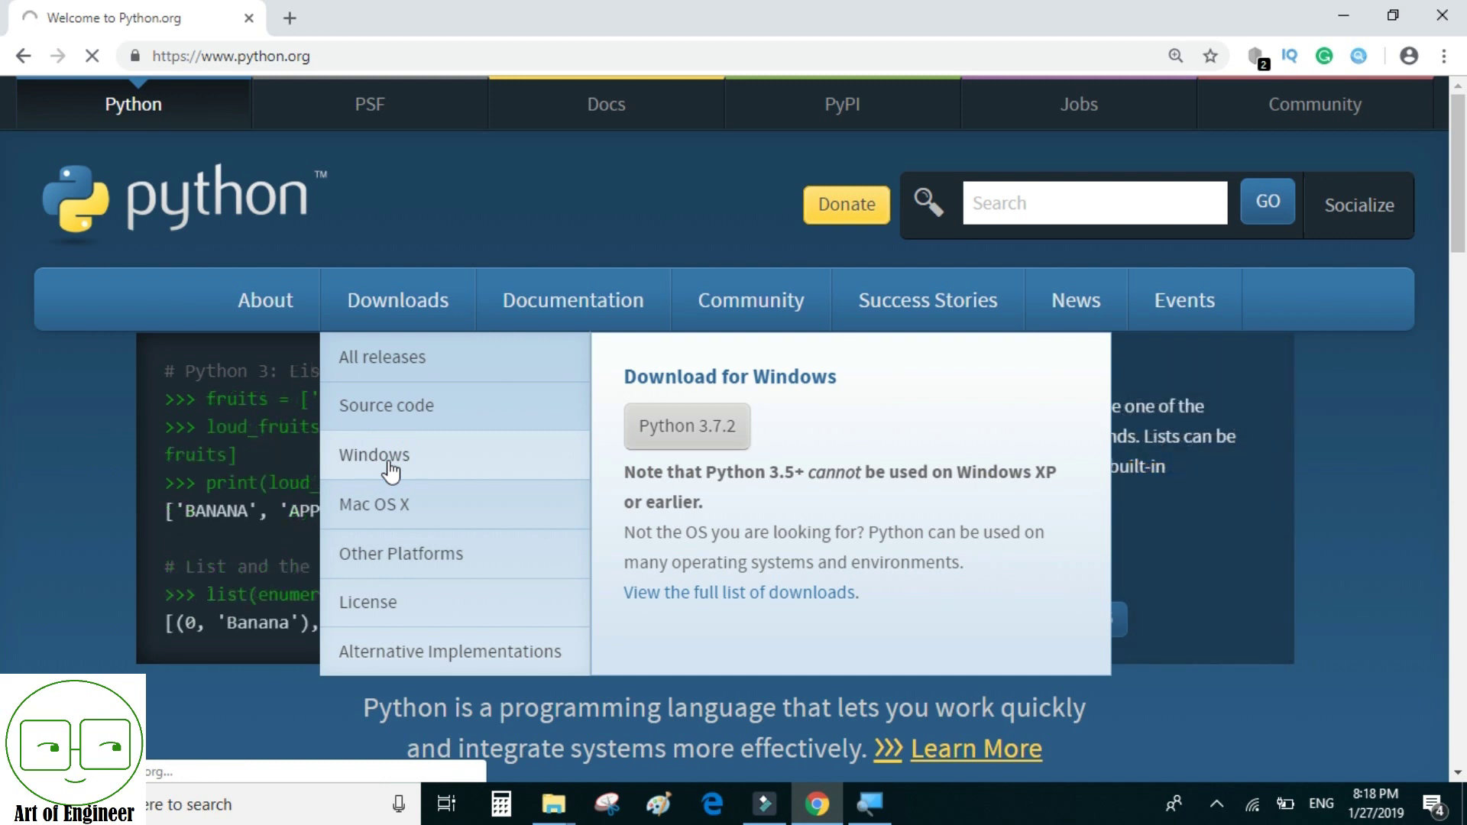
scroll(386, 475, "down", 2)
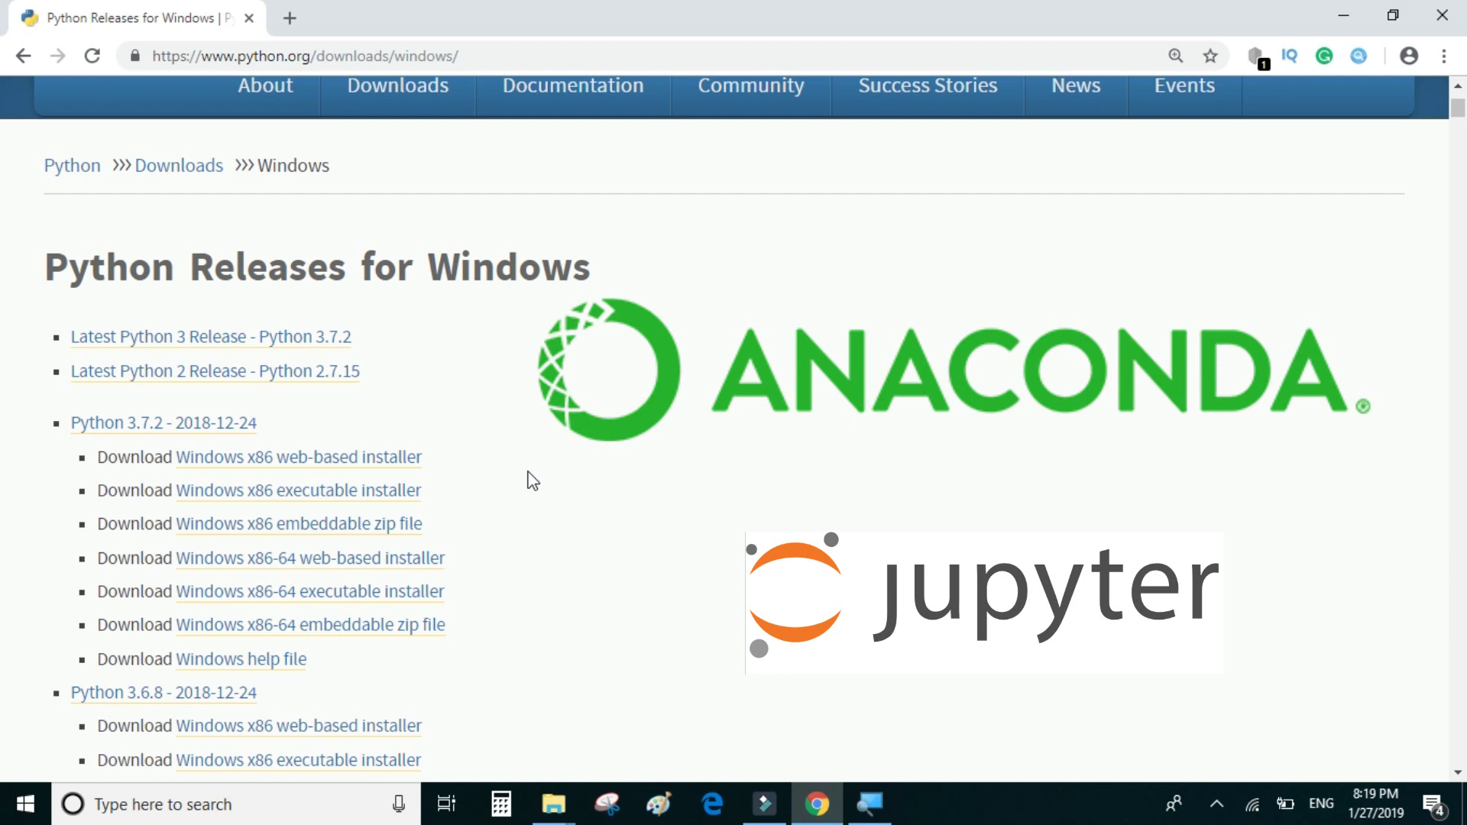
left_click(290, 17)
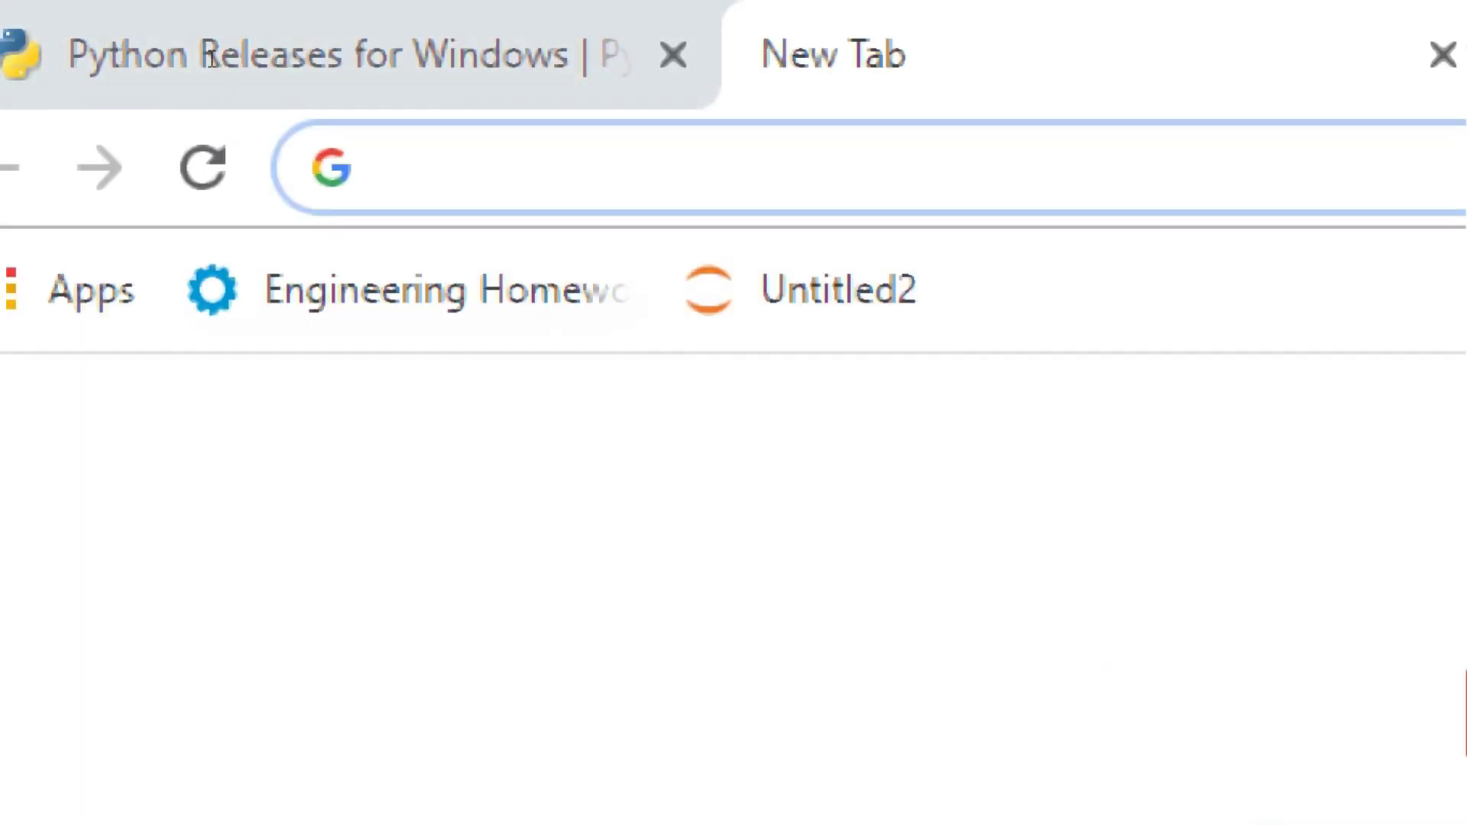
type("an")
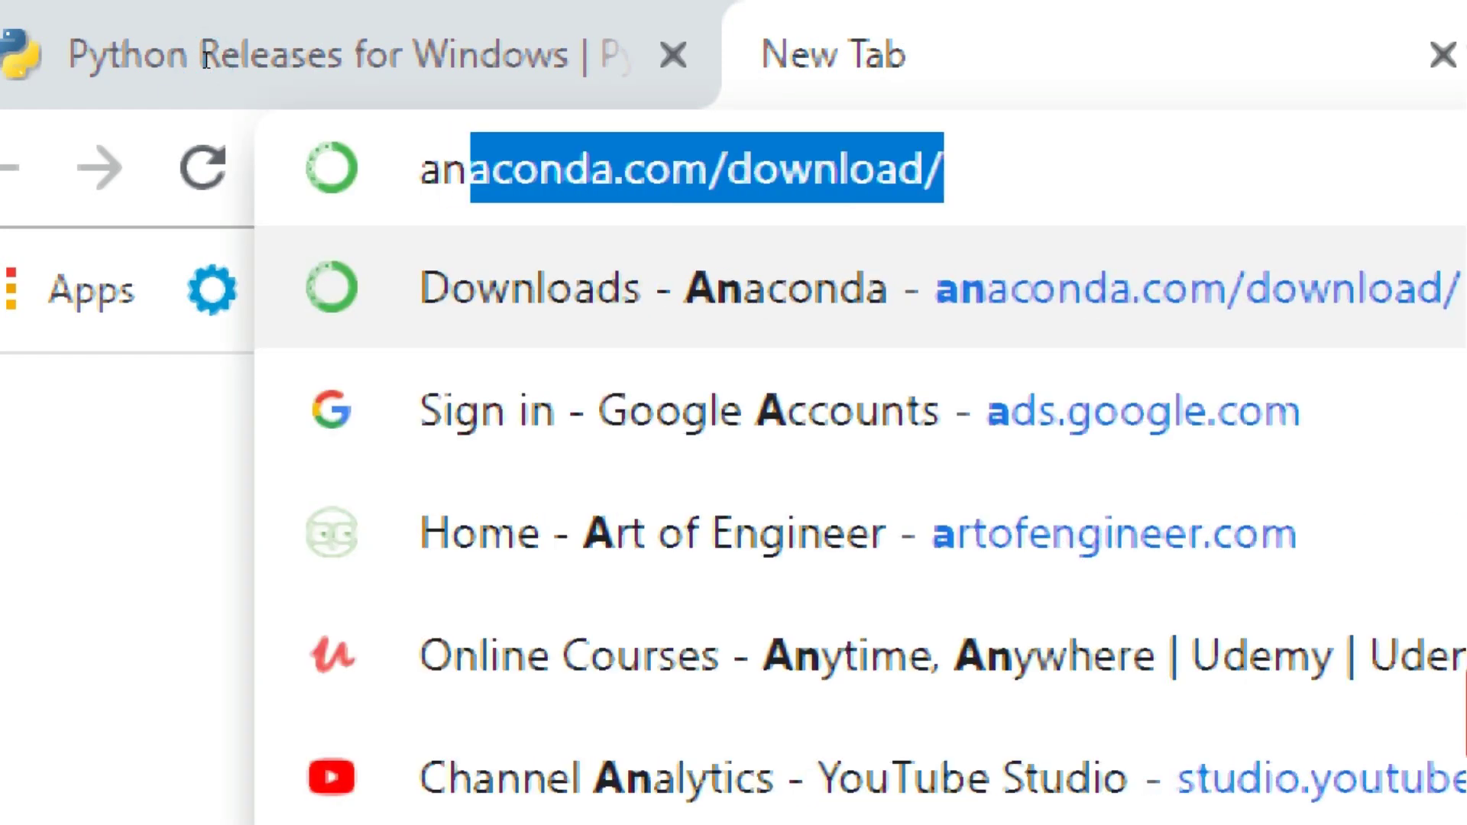
type("a")
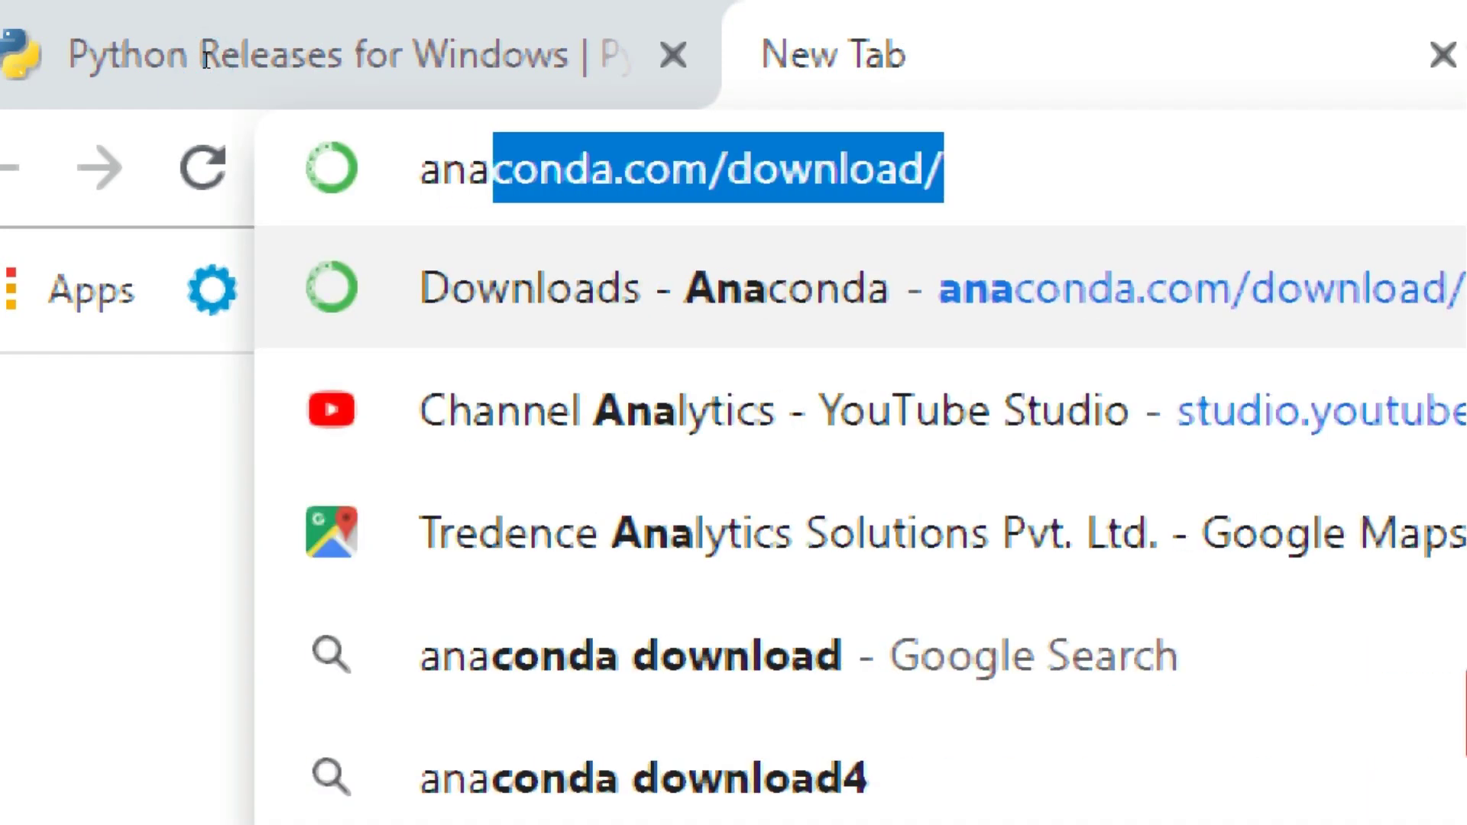
type("conda")
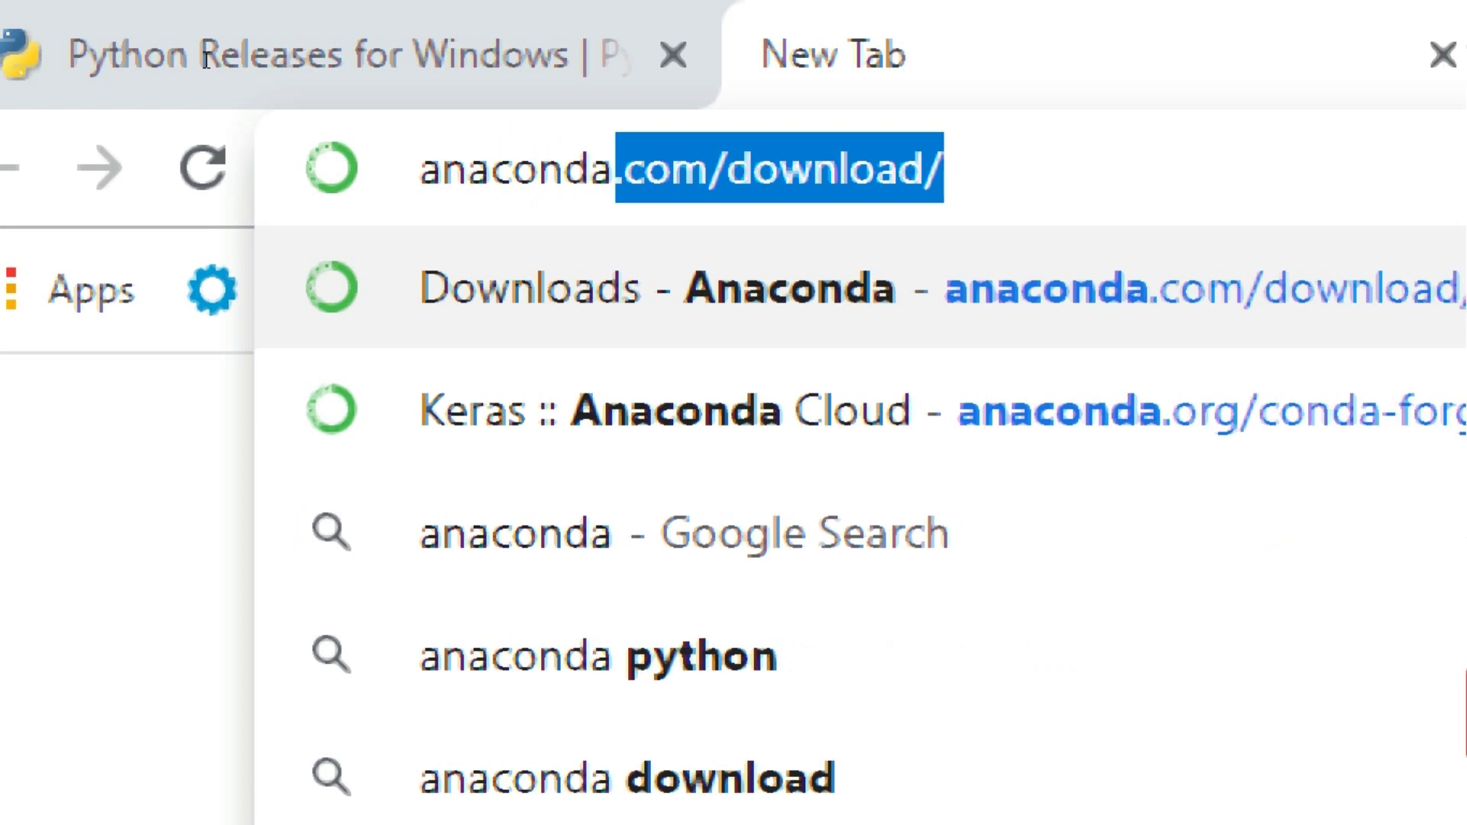
type(" d4")
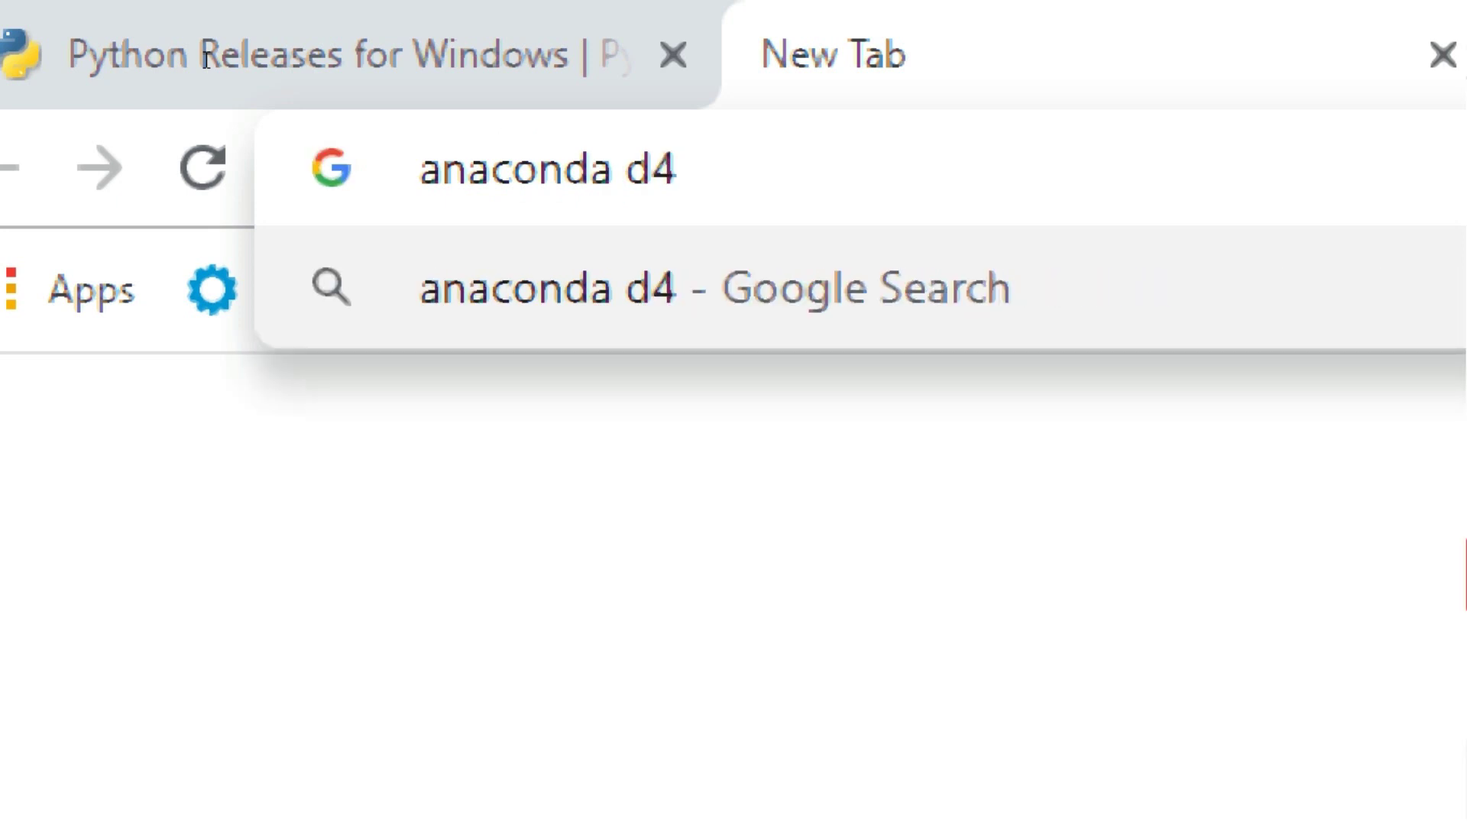
Search 'anaconda download' and open the Anaconda download page with Python 3.7 and 2.7 Windows installers
key("BackSpace")
key("Down")
key("Up")
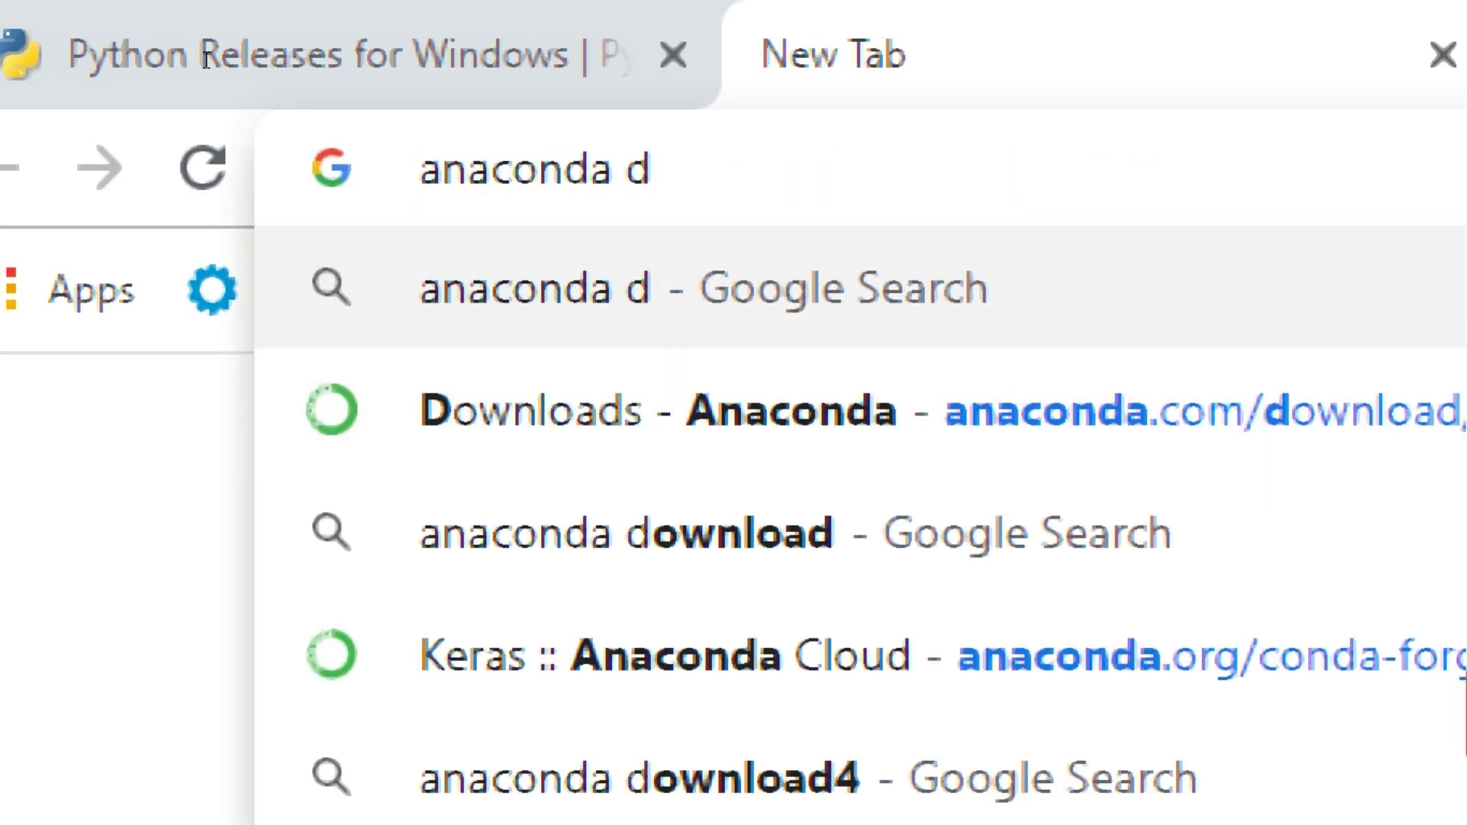
type("own")
key("Return")
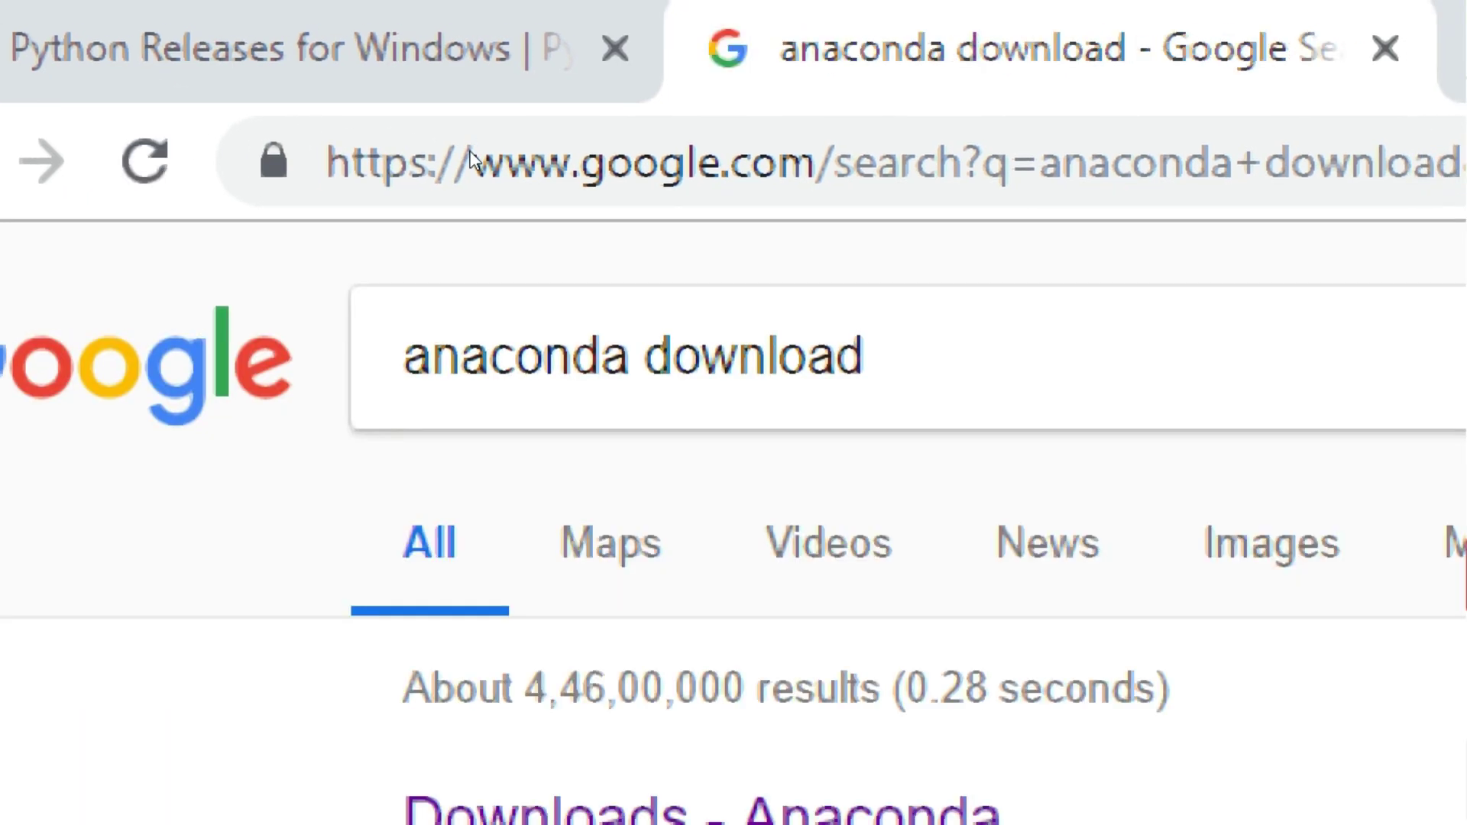
key("Tab")
key("Return")
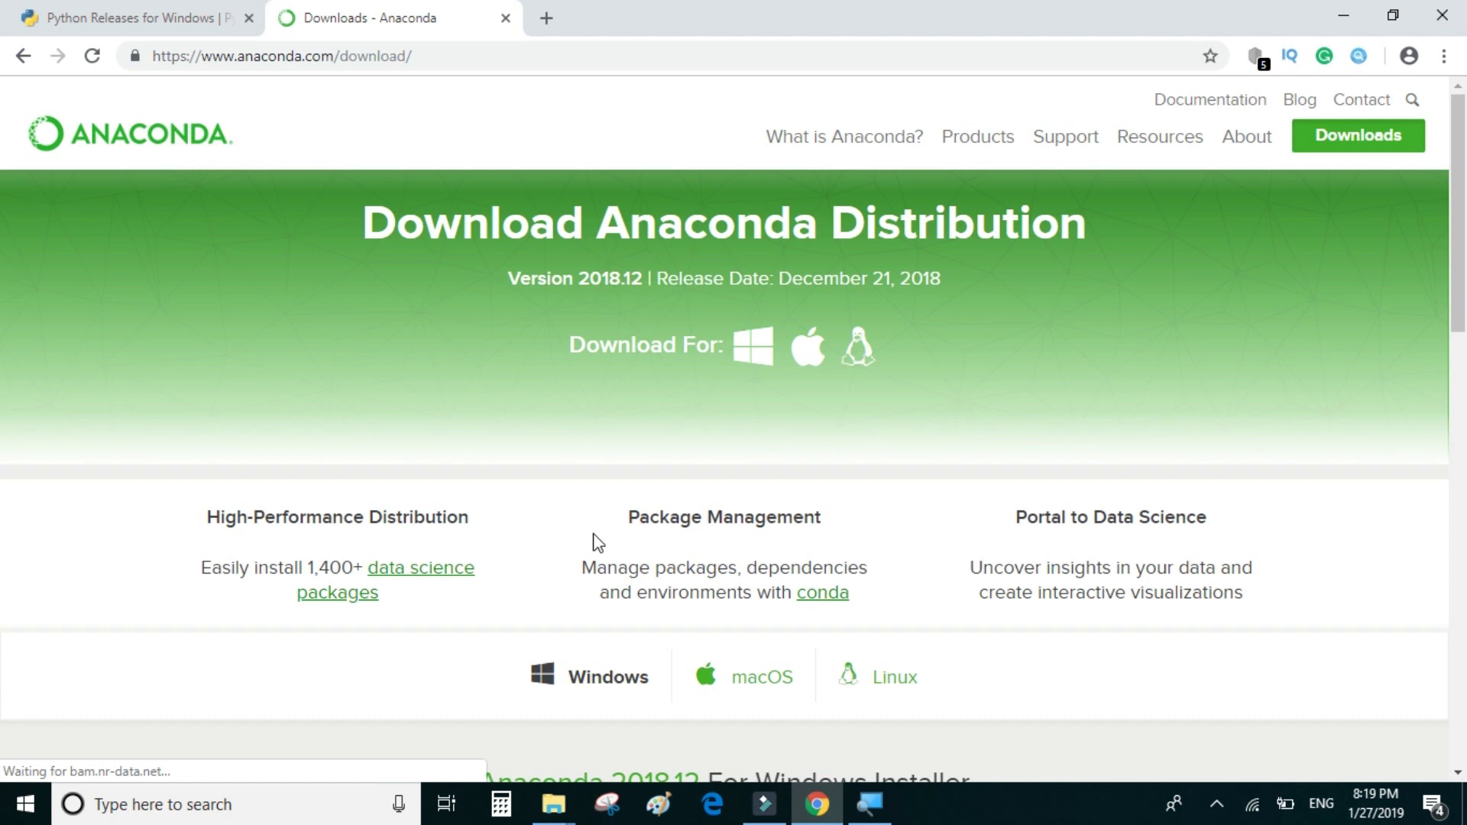
scroll(596, 539, "down", 4)
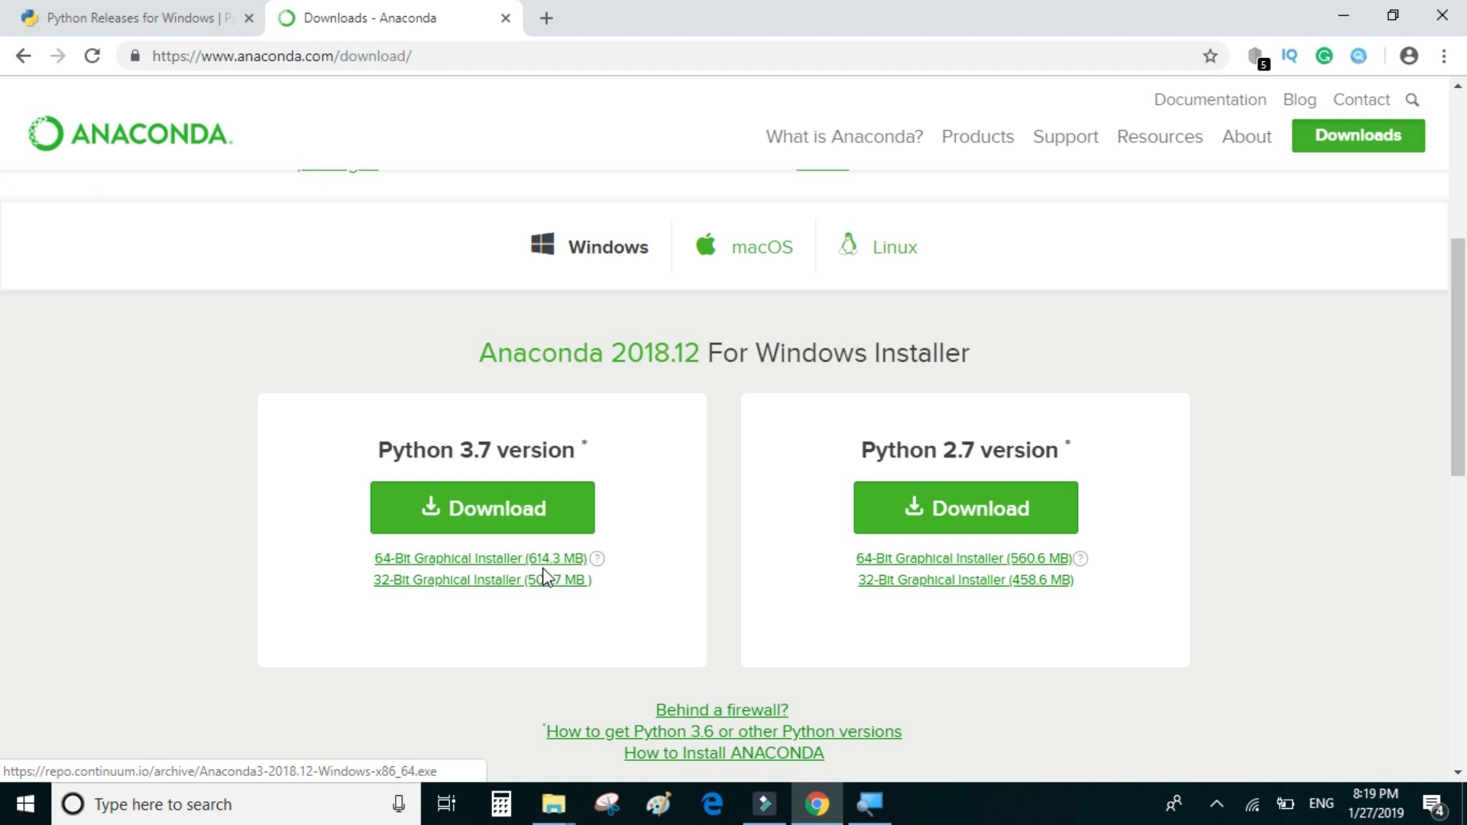
mouse_move(553, 805)
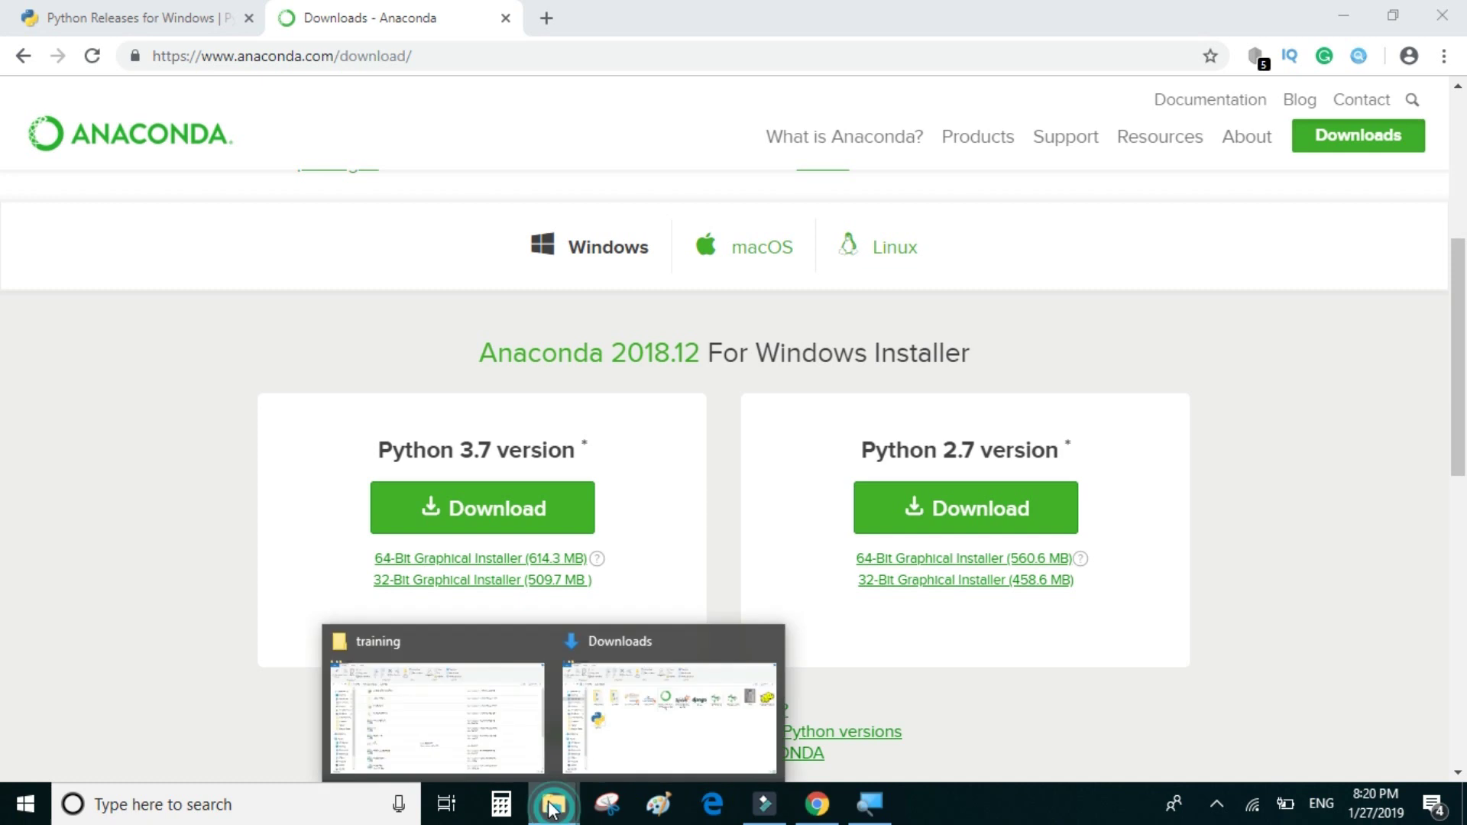
Run the Anaconda3 2018.12 installer from the Downloads folder as administrator
left_click(647, 726)
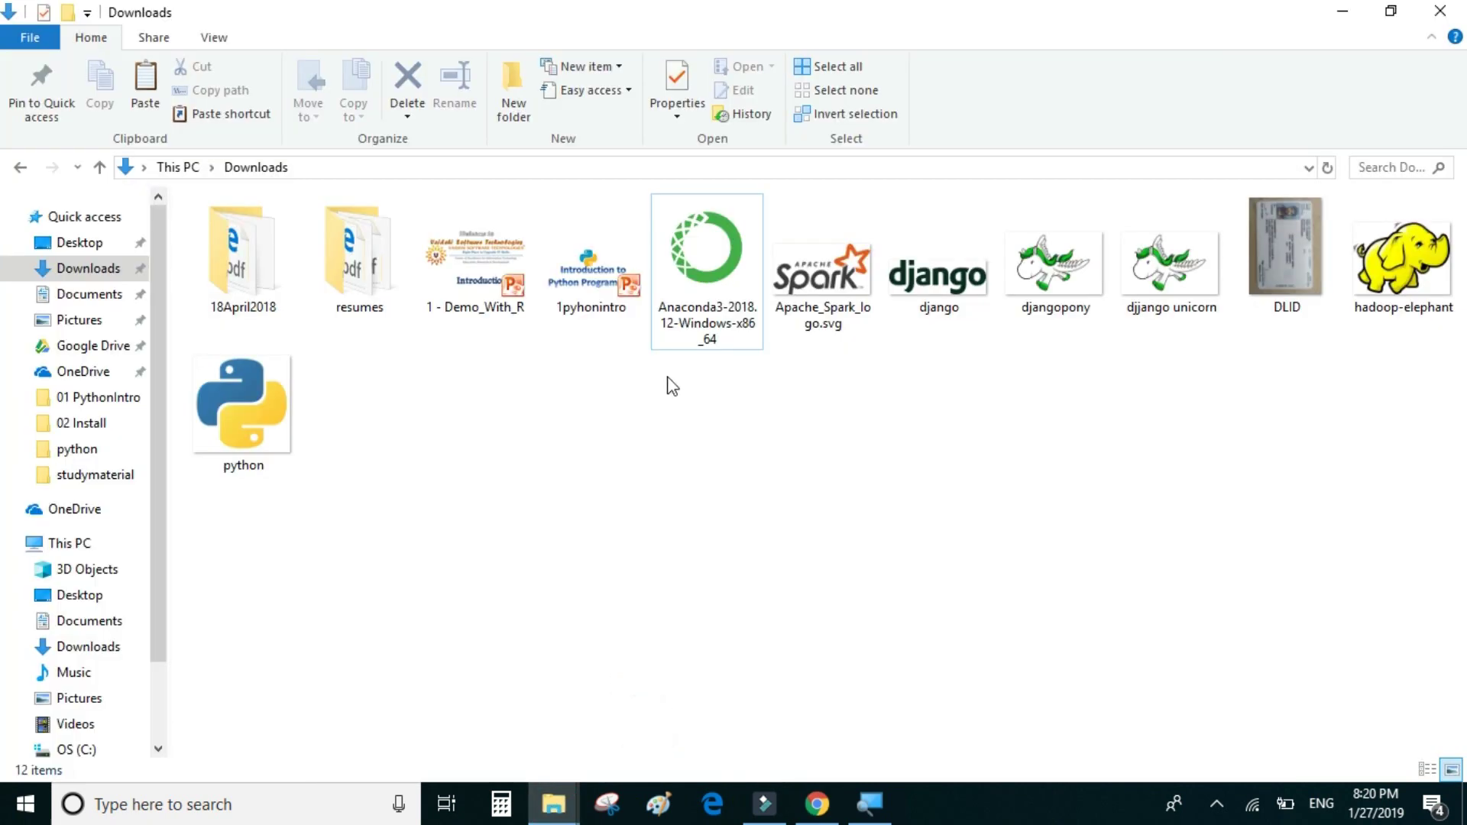
left_click(706, 288)
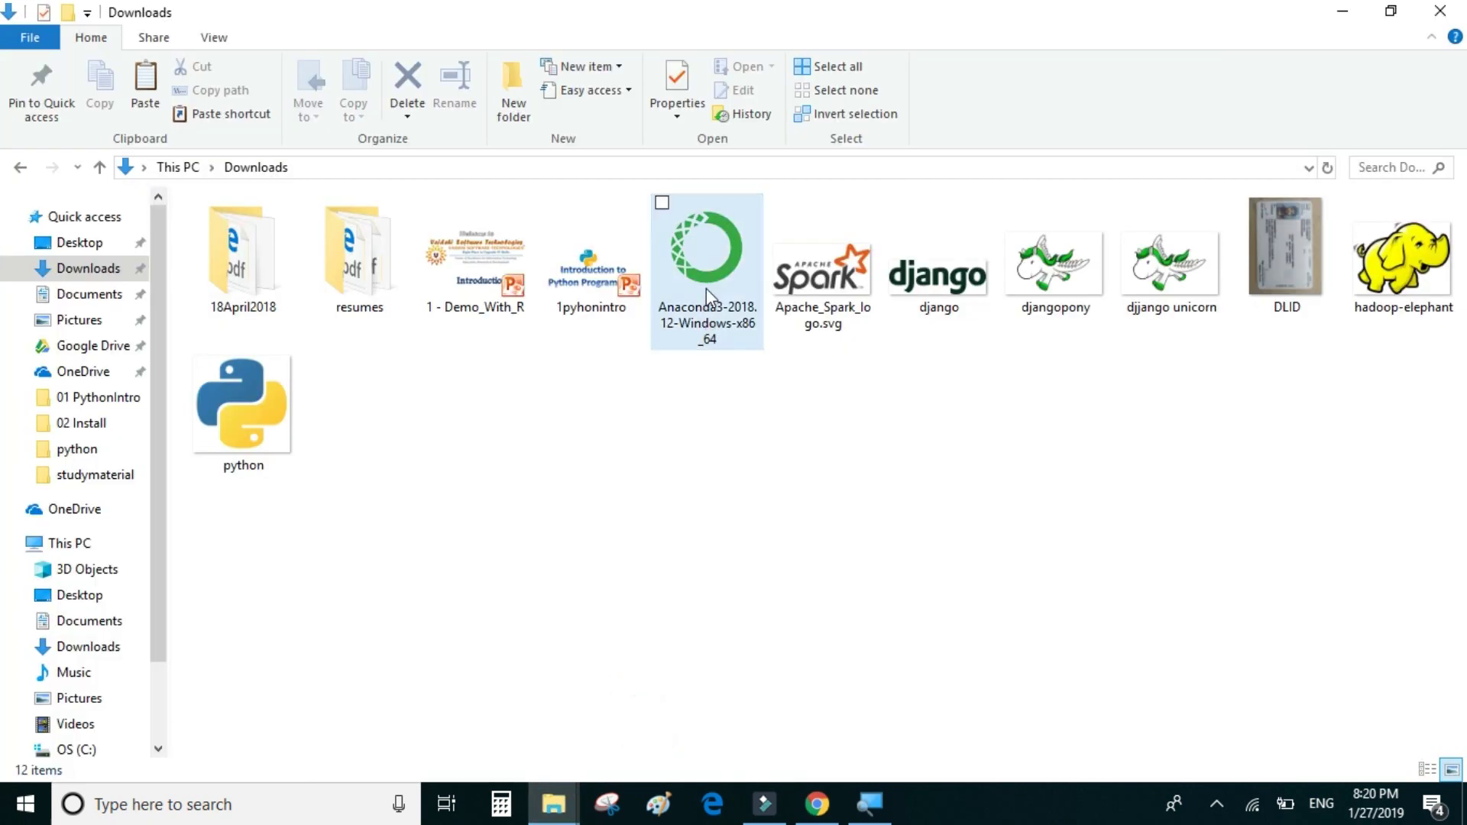
right_click(690, 239)
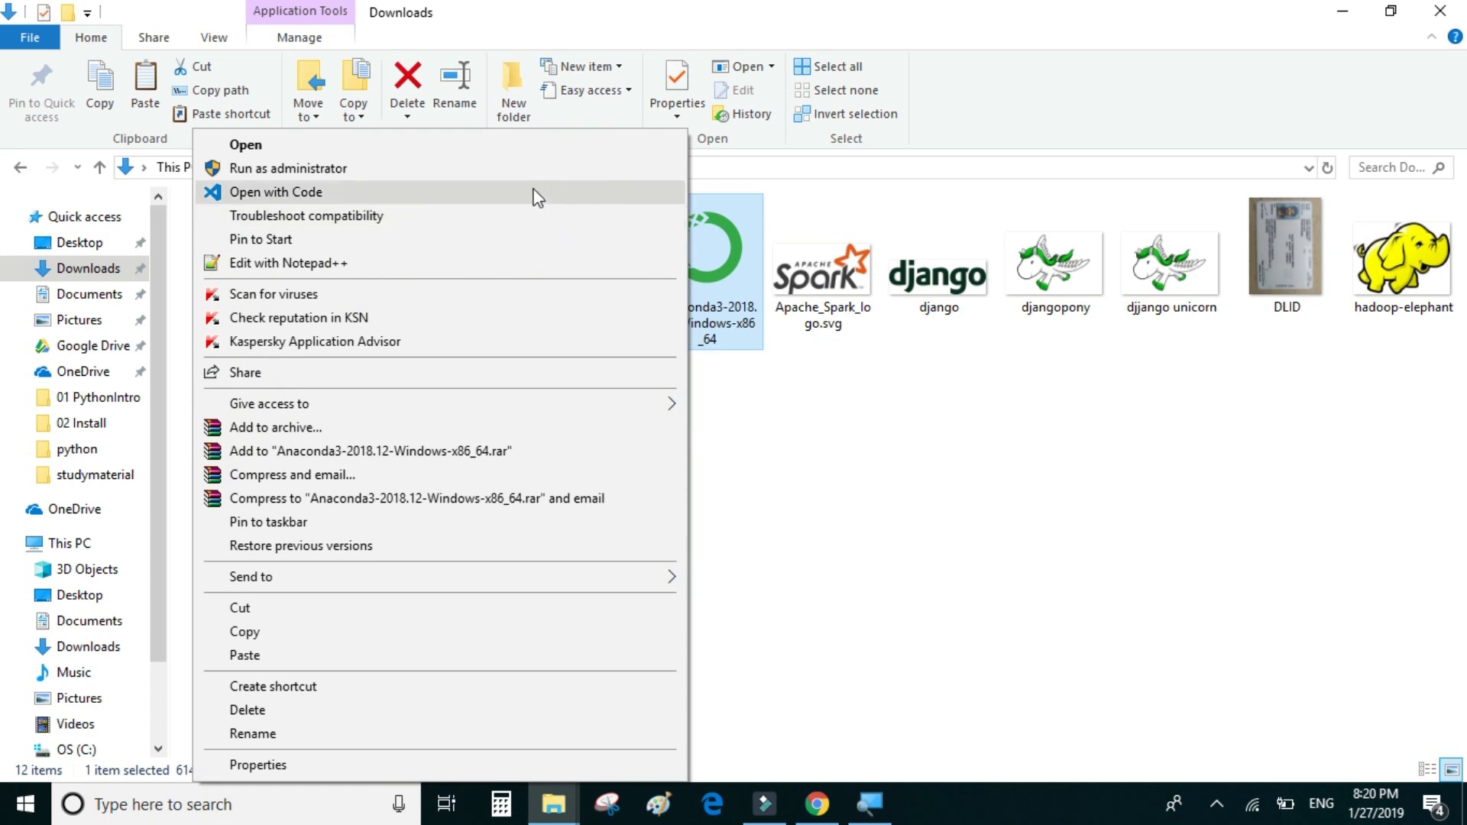
left_click(532, 169)
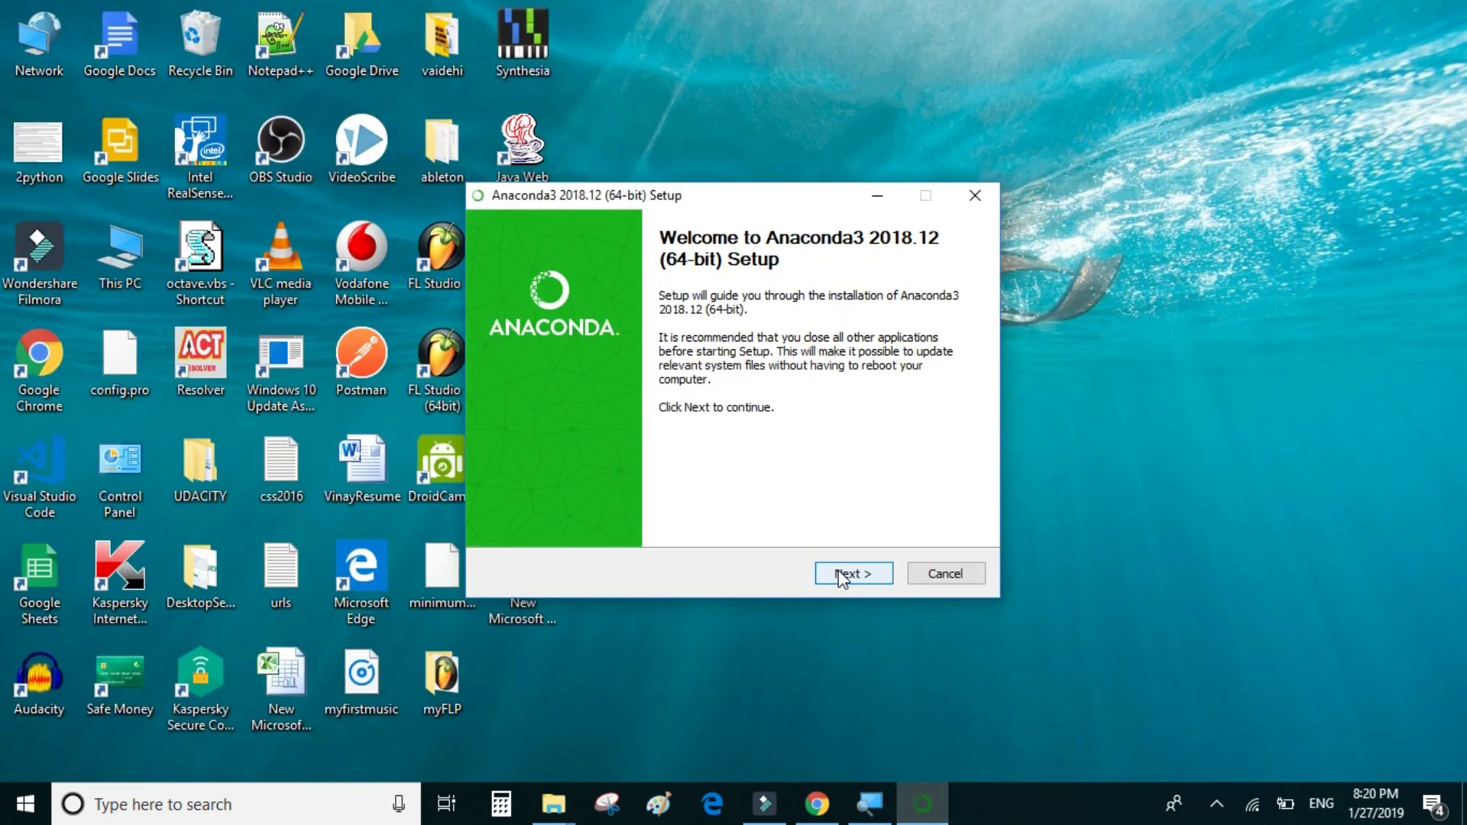
Accept the license and keep All Users in Anaconda3 Setup, then quit at the install-location page
left_click(846, 574)
left_click(856, 583)
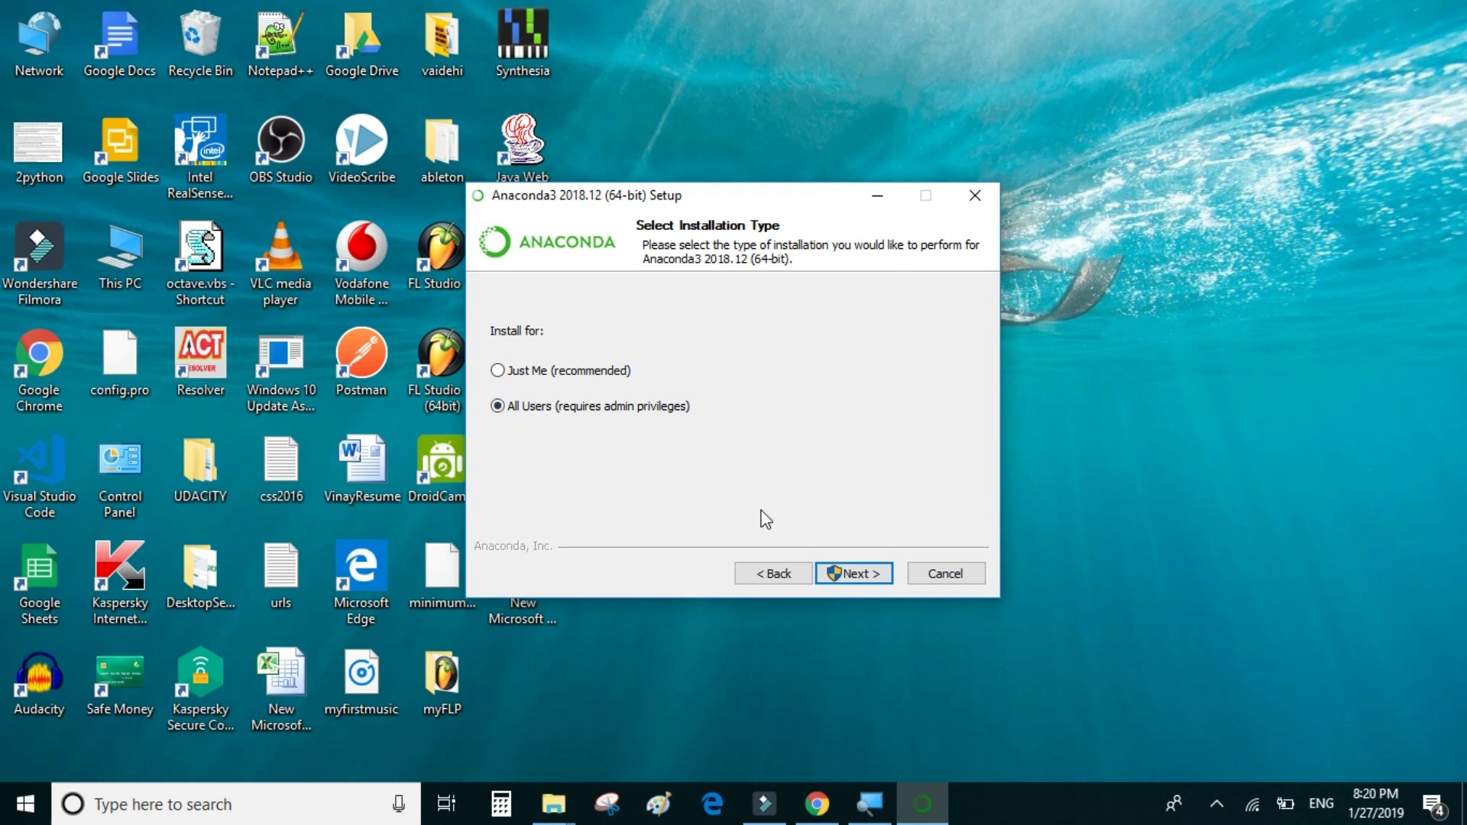
left_click(862, 578)
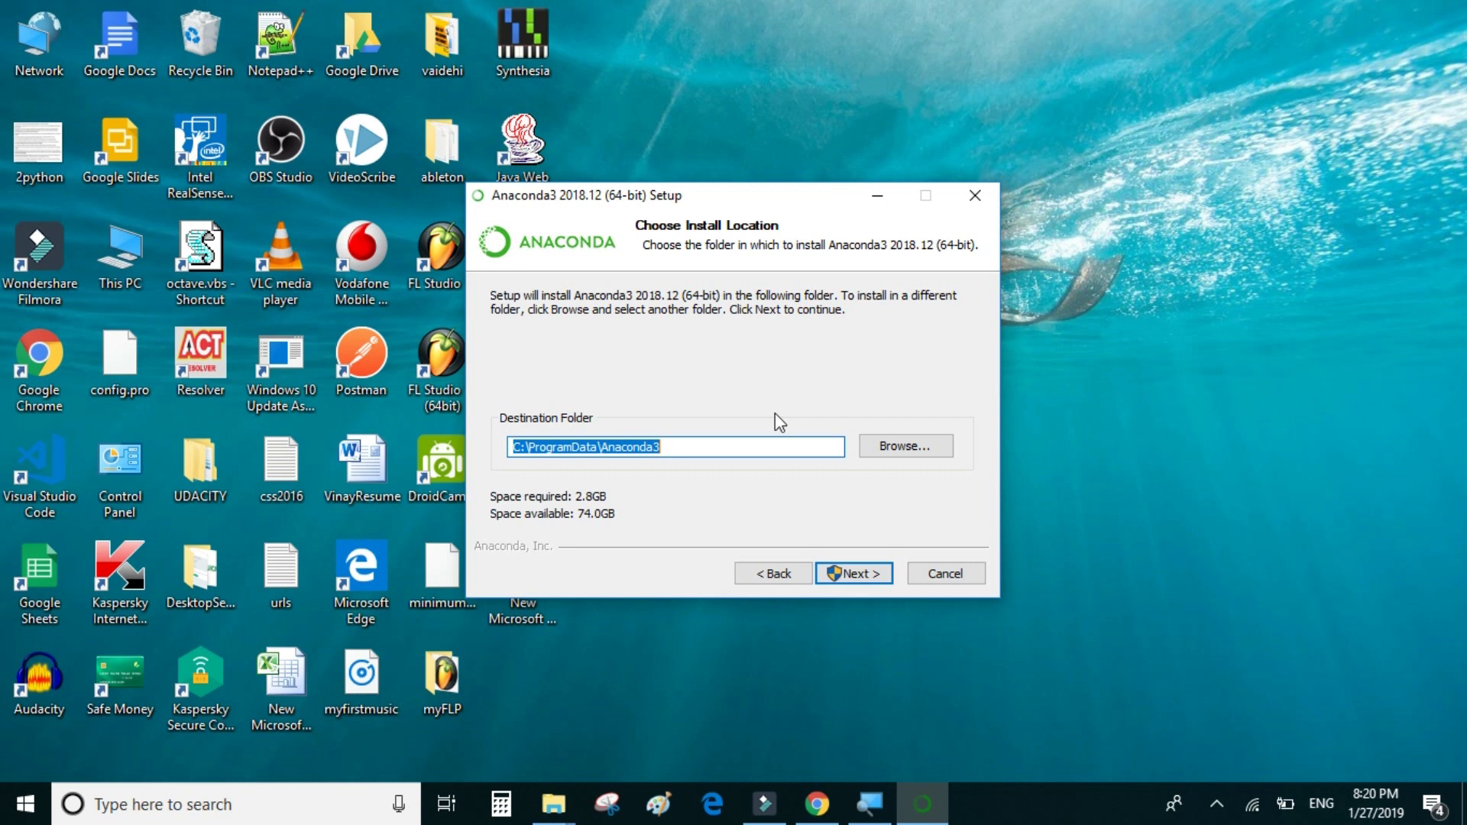
left_click(987, 197)
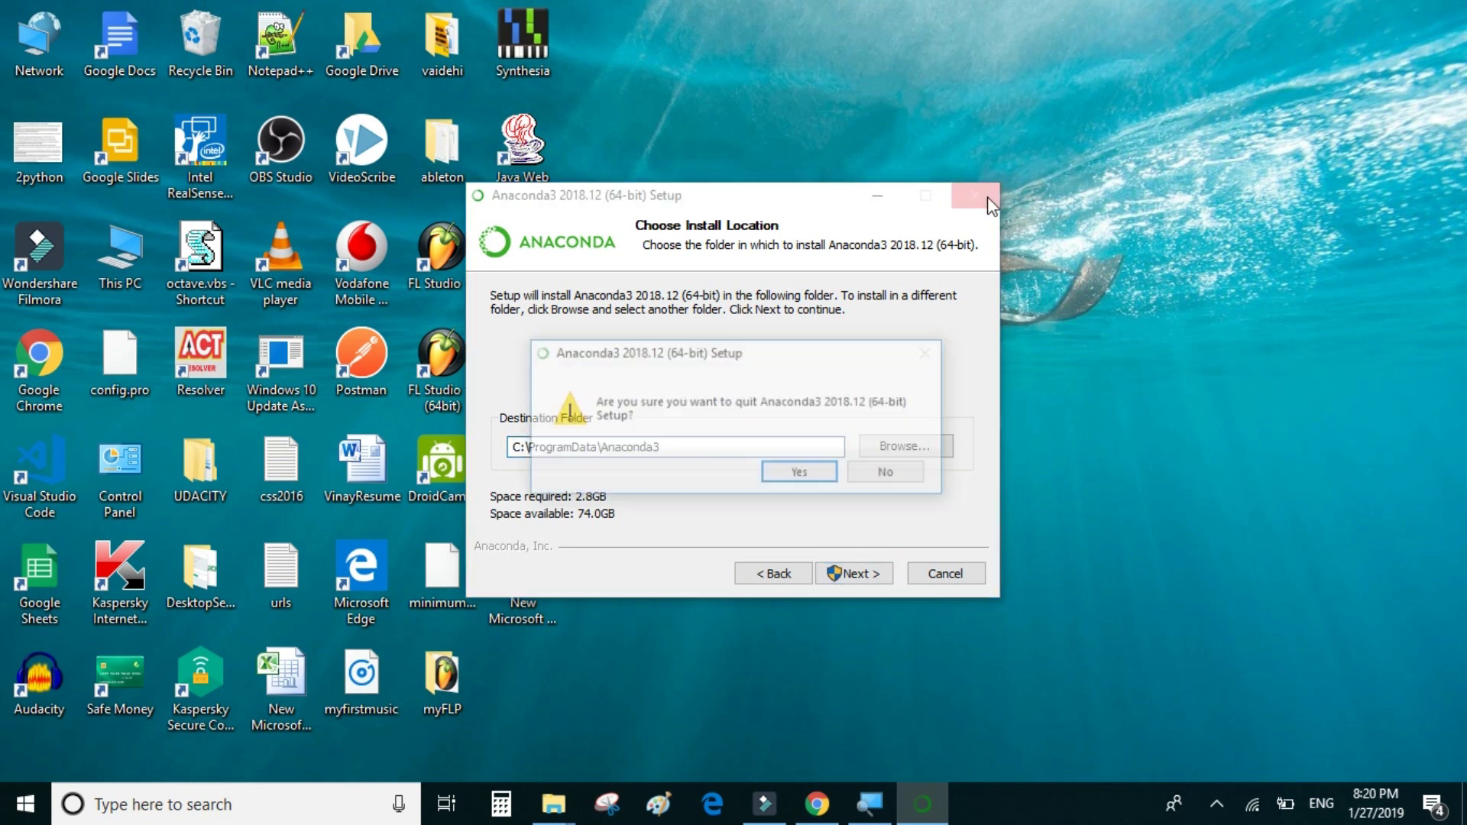
left_click(804, 477)
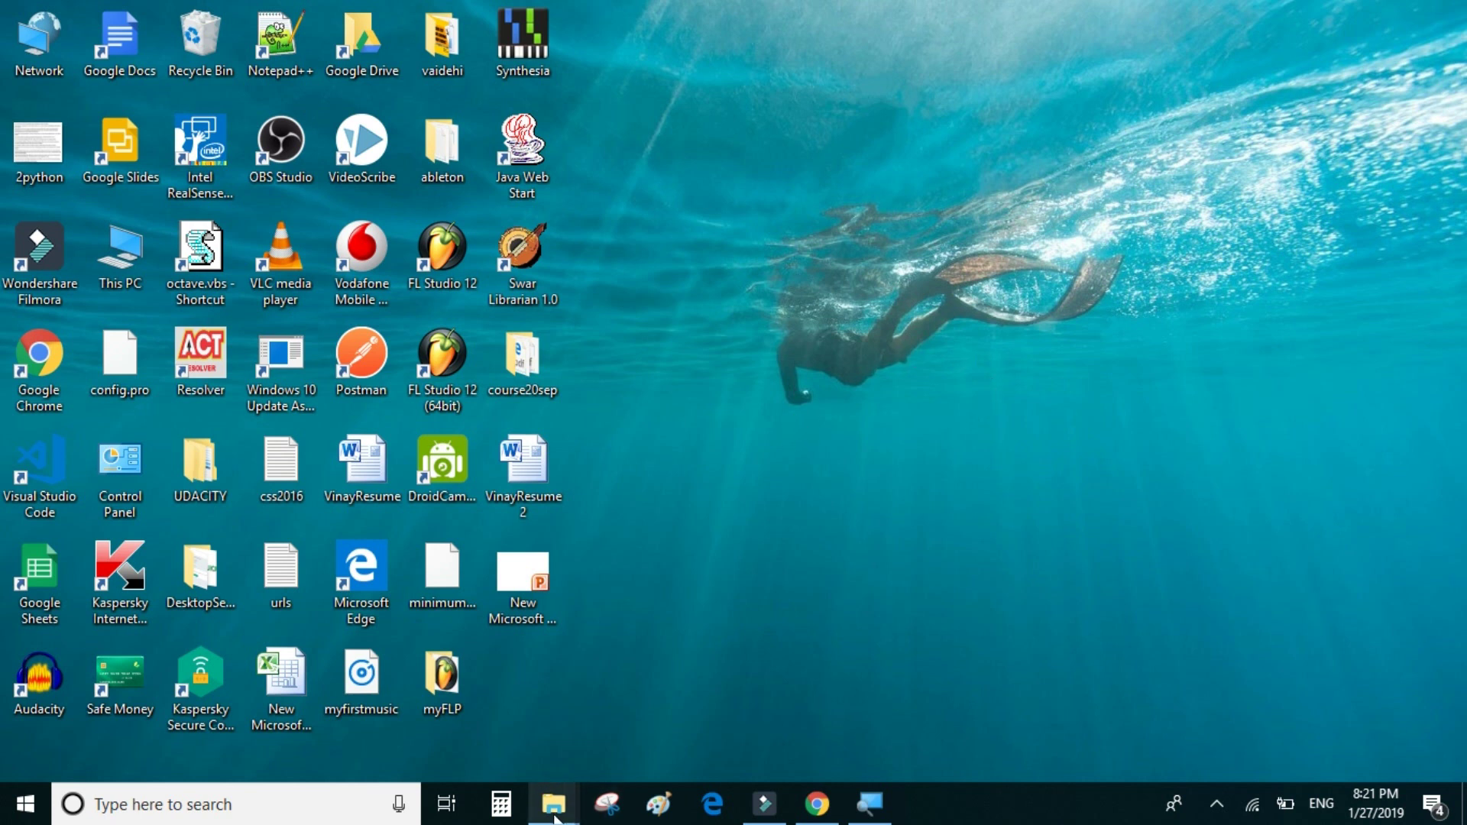
Open a Command Prompt in F:\training using cmd and start jupyter notebook there
mouse_move(554, 804)
left_click(523, 719)
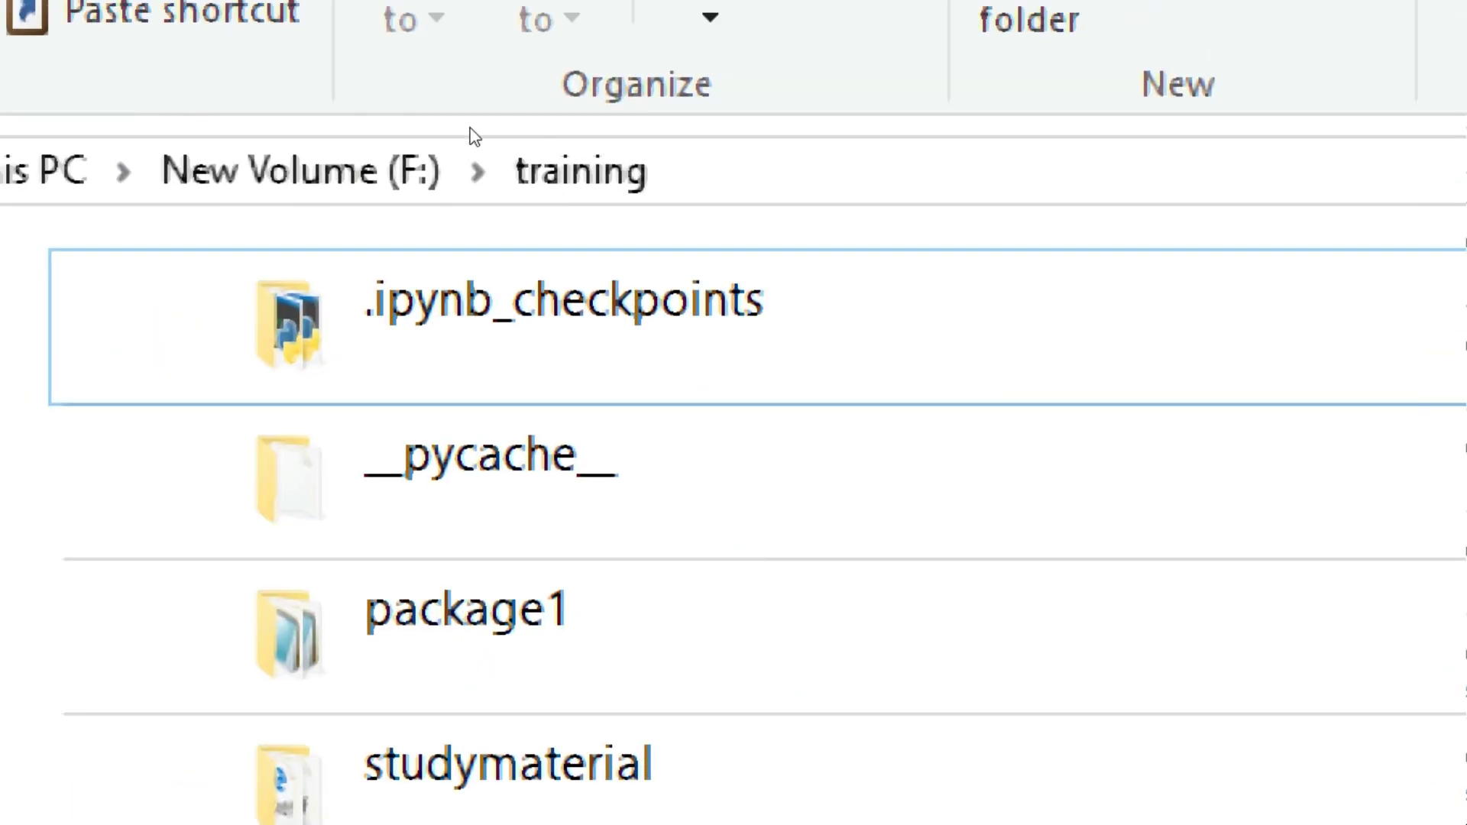
left_click(389, 155)
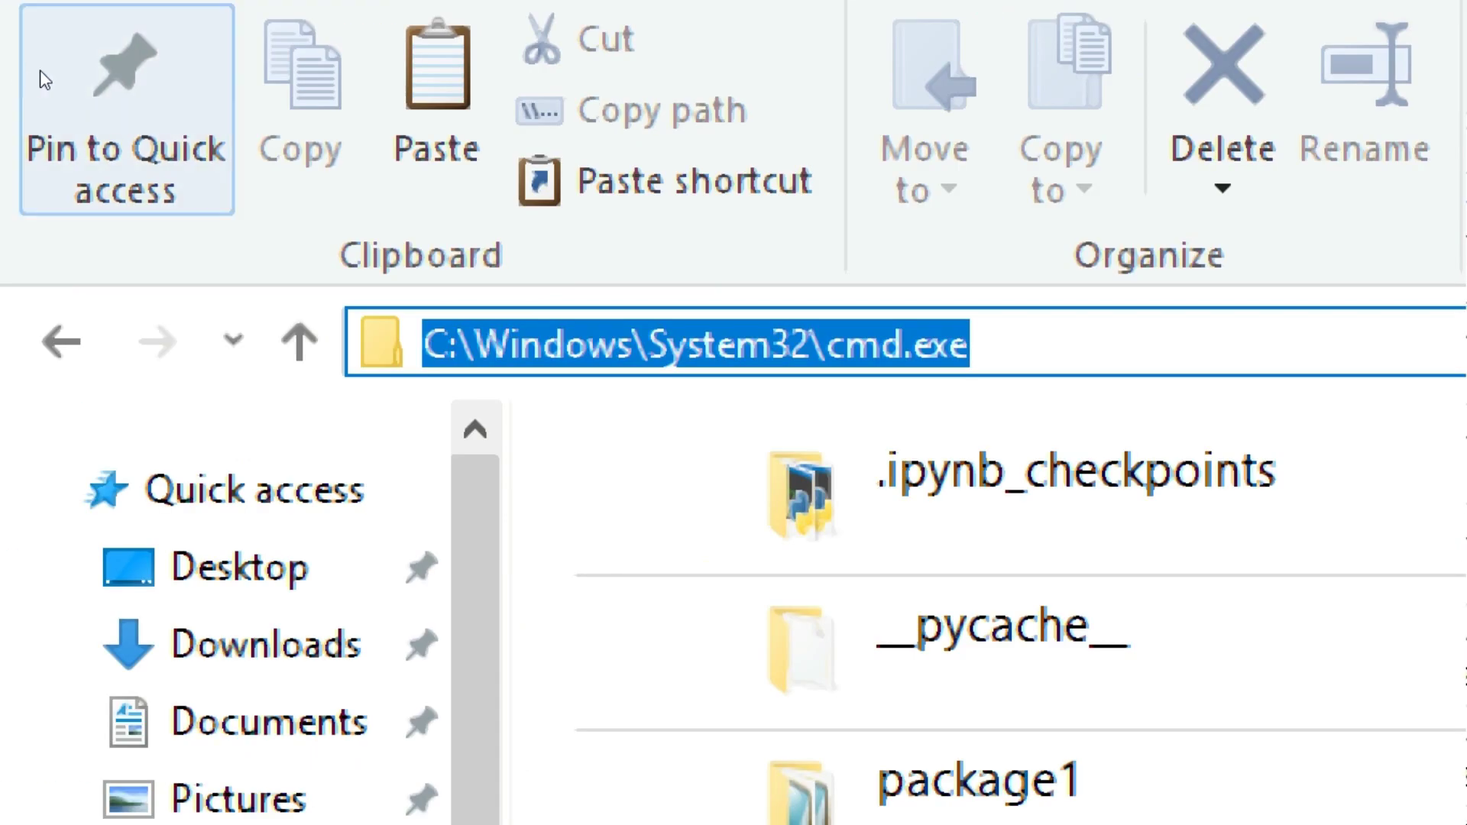
type("cmd")
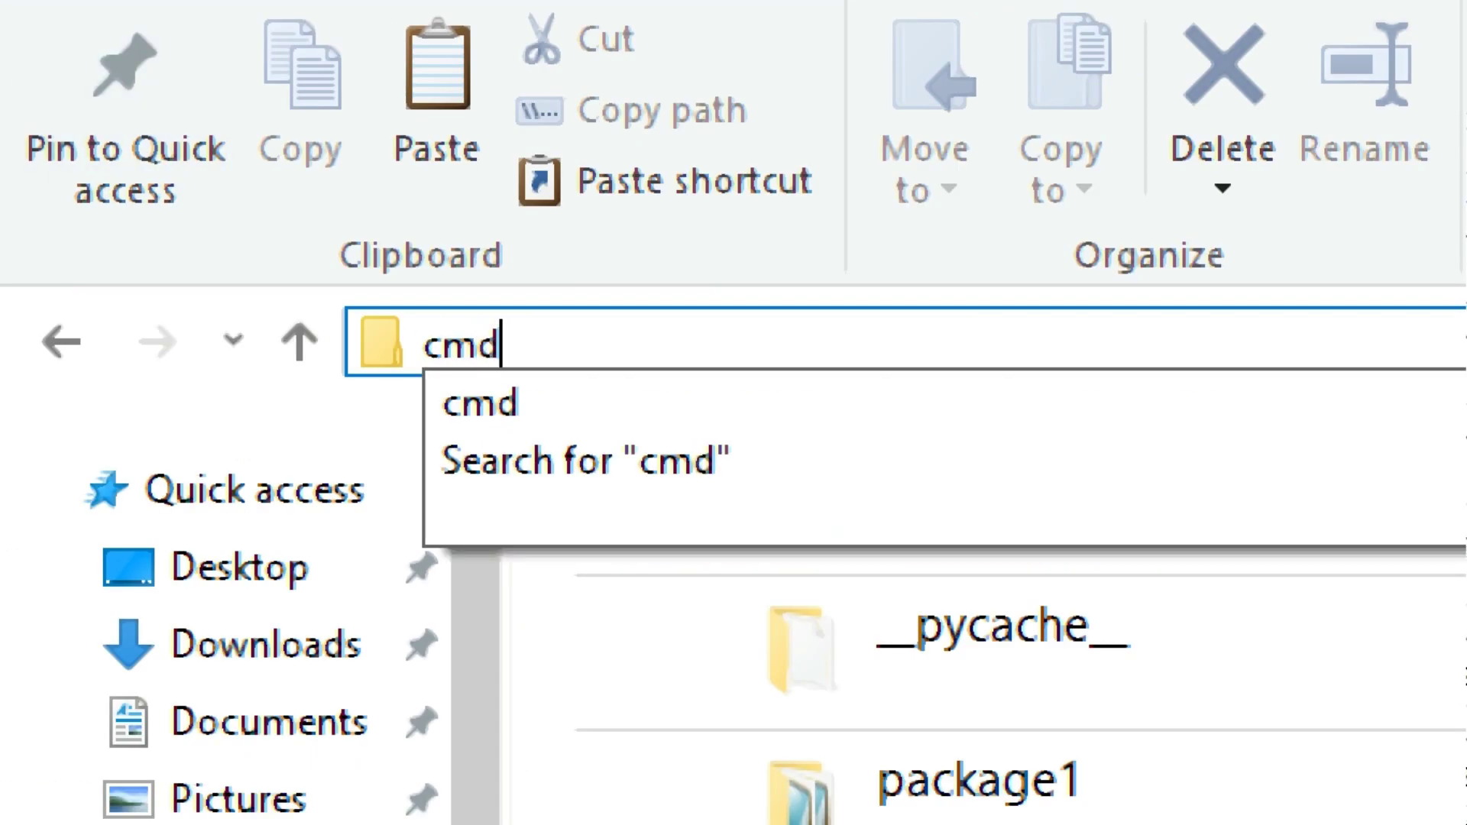
key("Return")
type("ju")
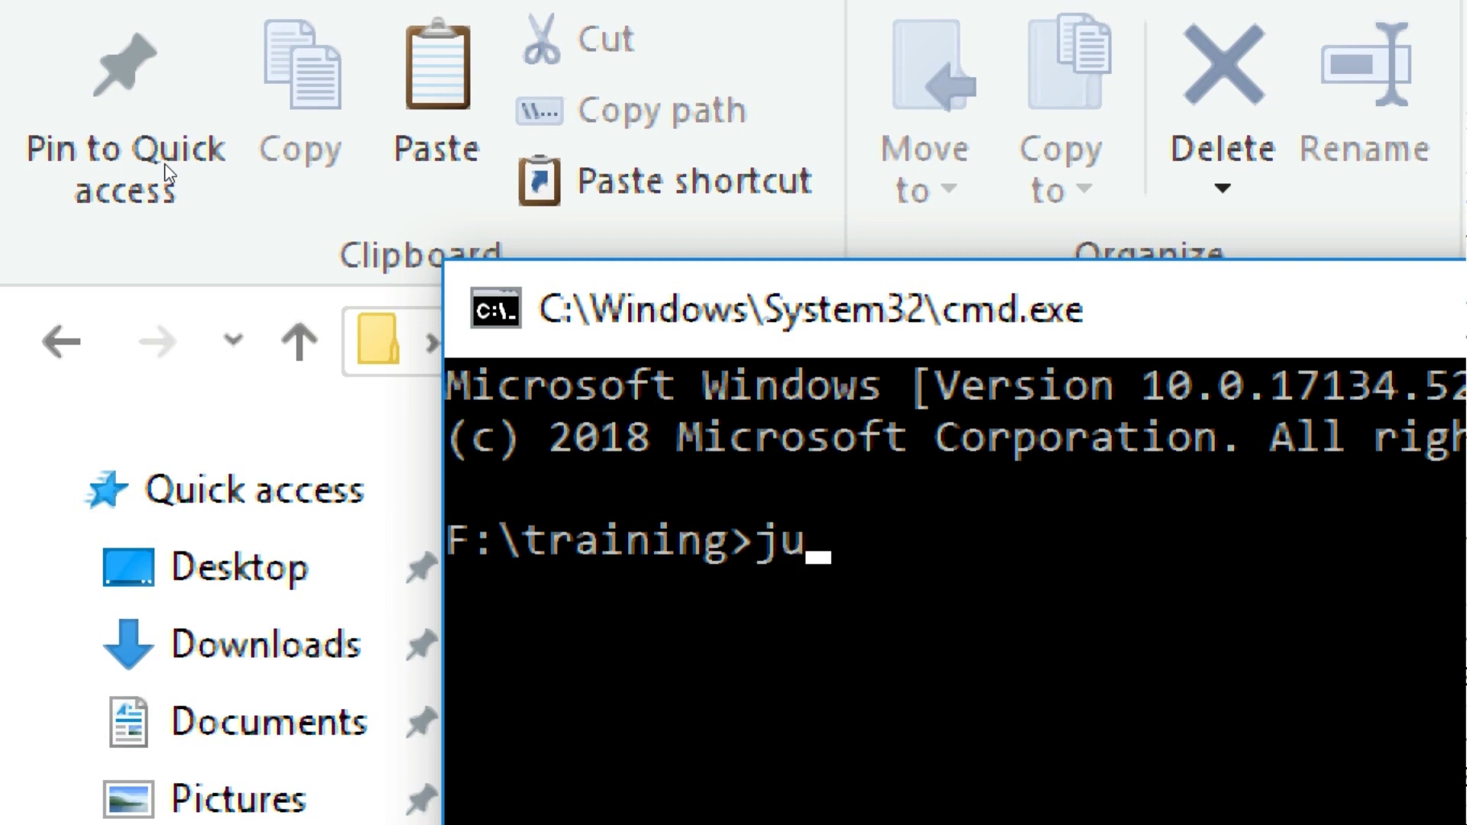
type("pyter ")
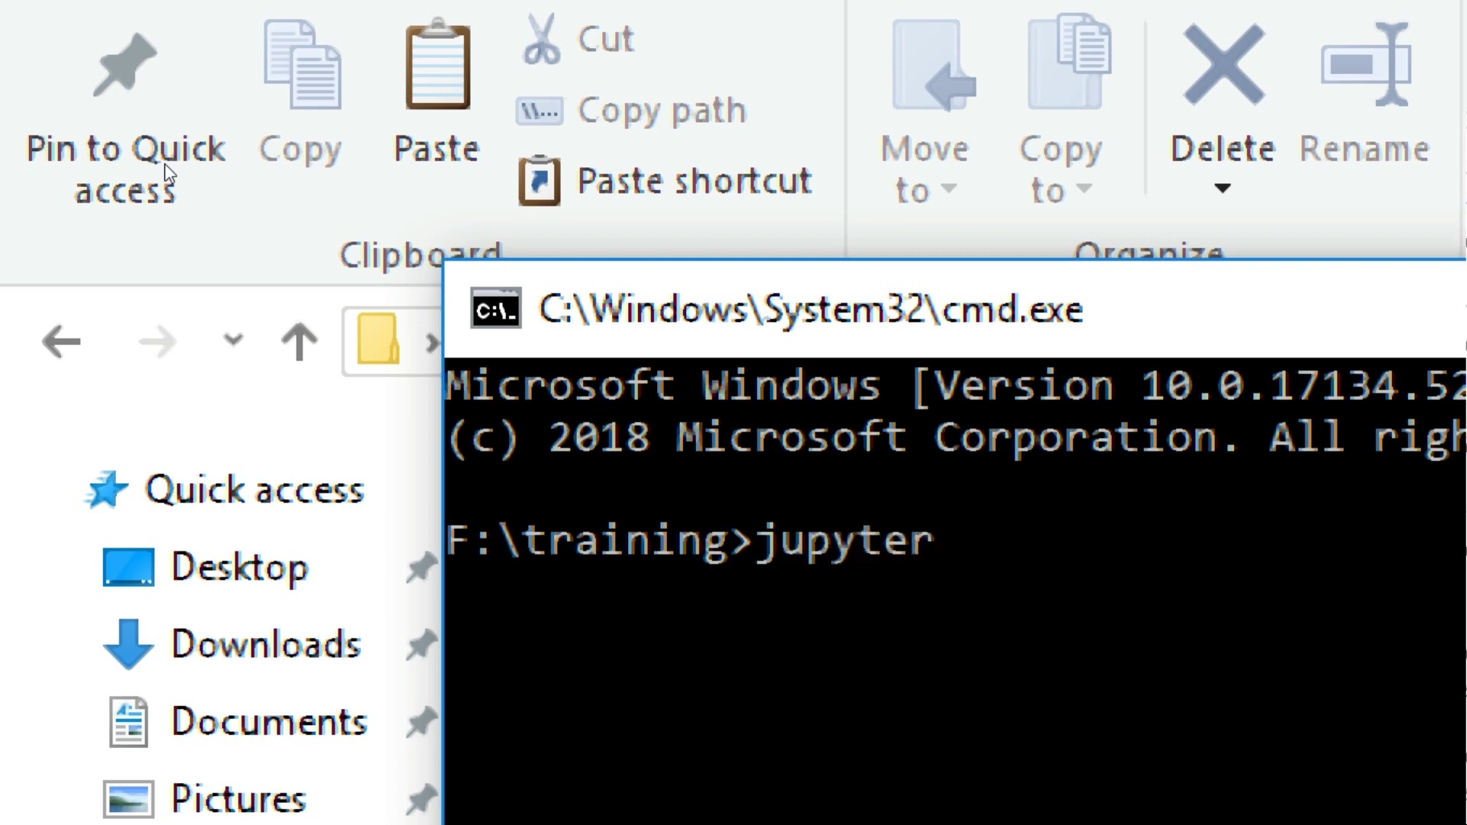
type("notebook")
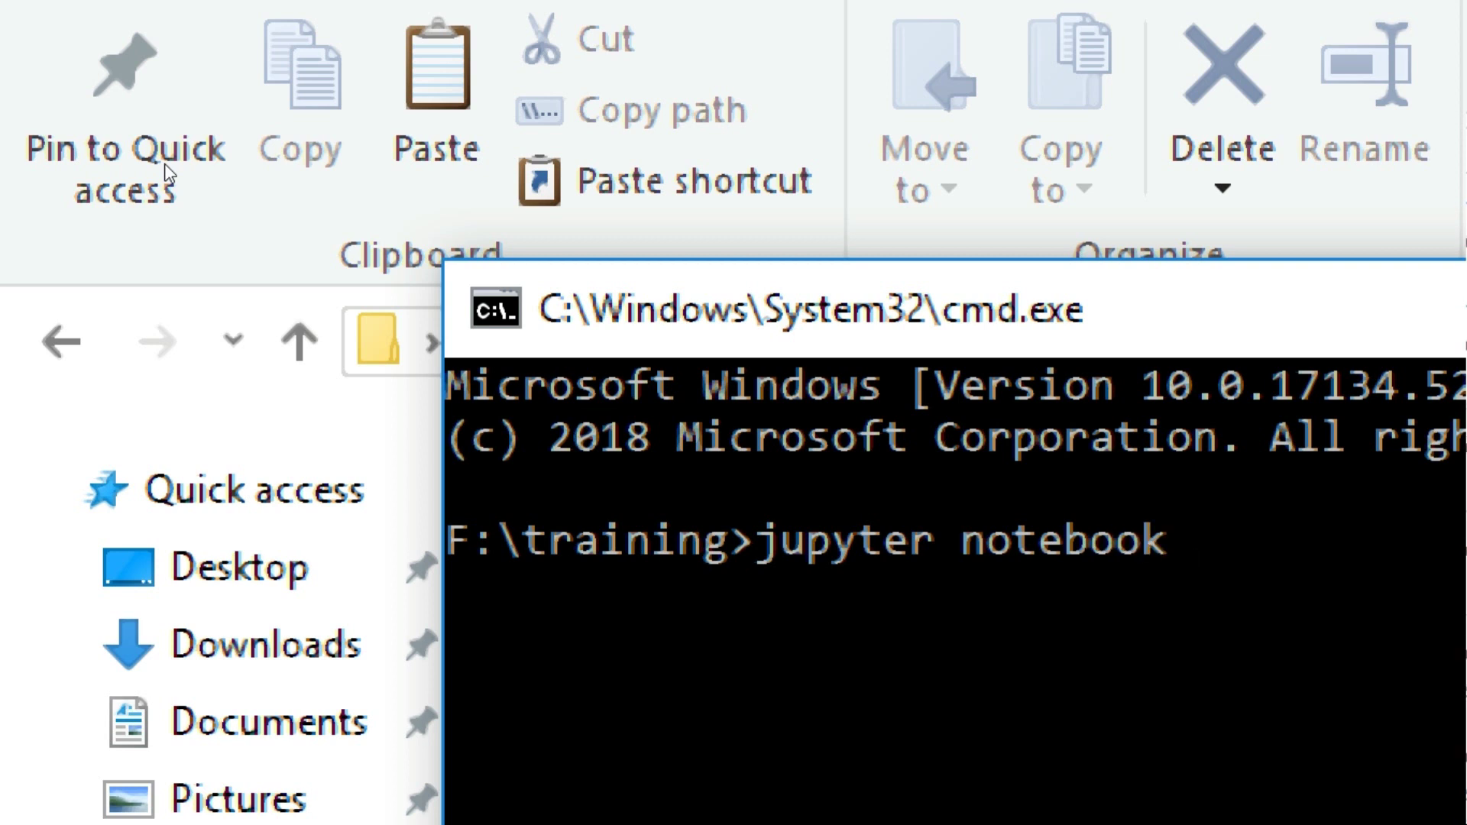
key("Return")
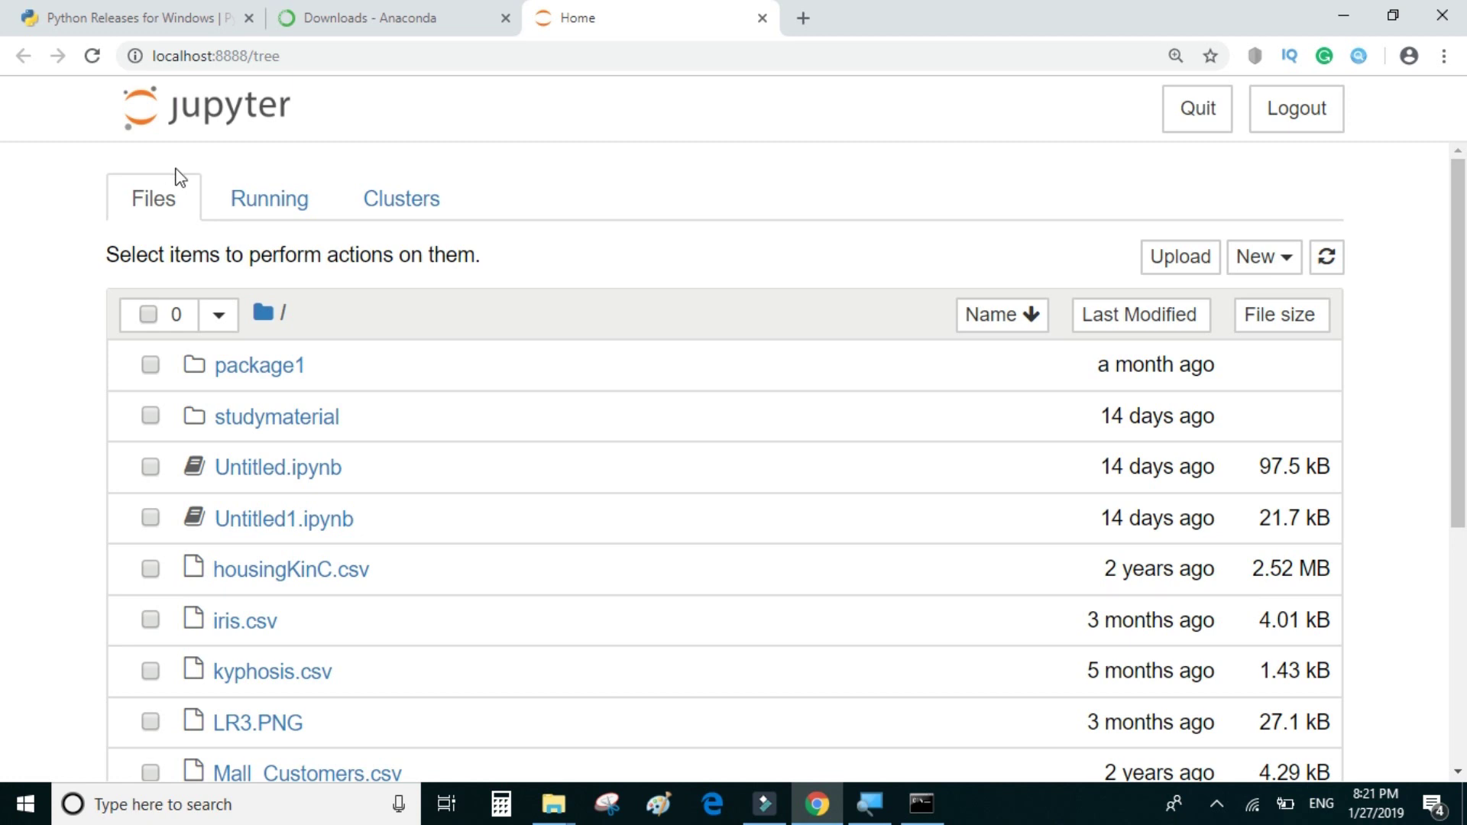
Create the new Python 3 notebook Untitled2 from the dashboard's New menu
left_click(1265, 259)
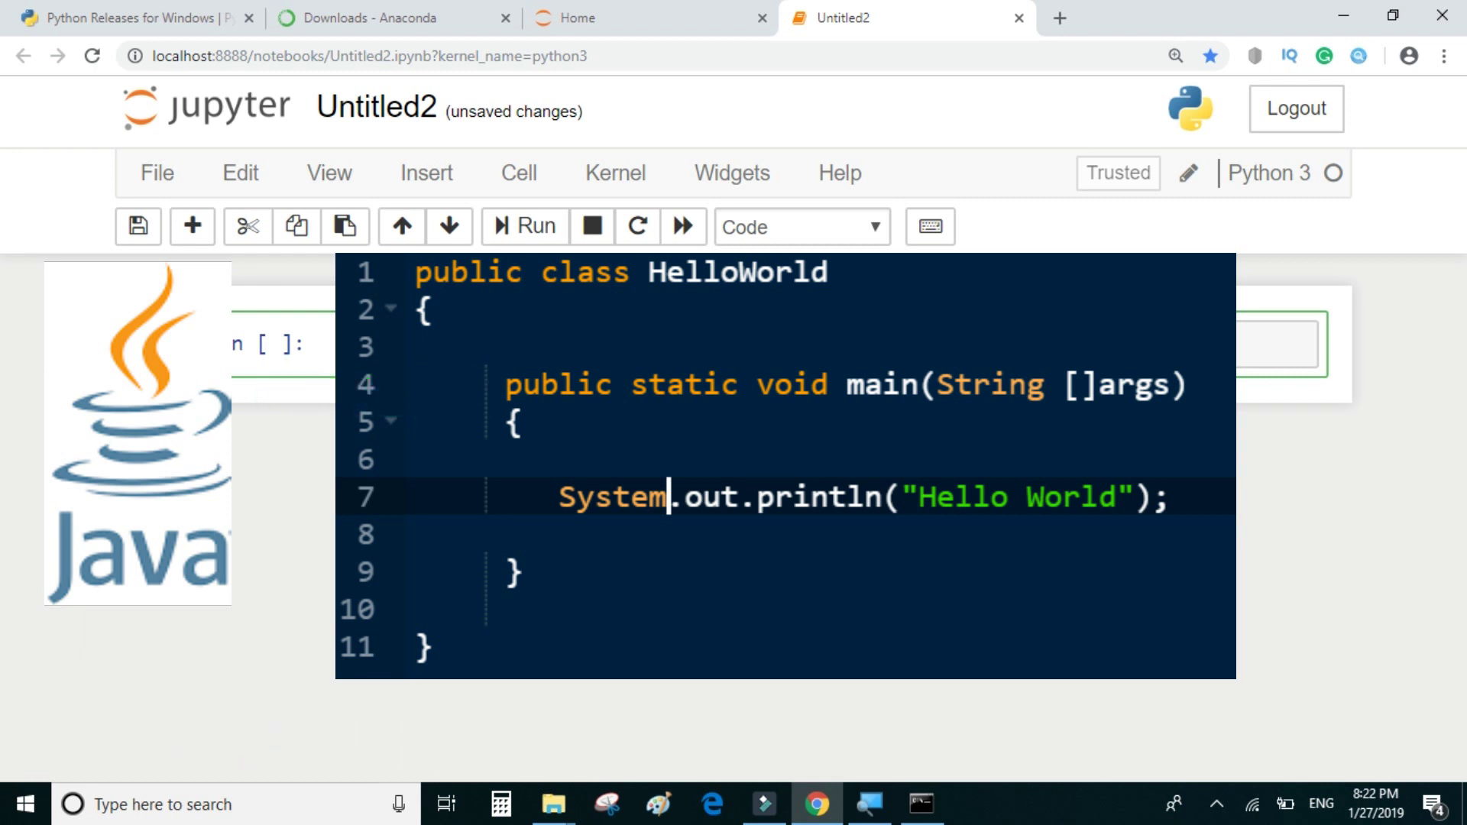
type("print(")
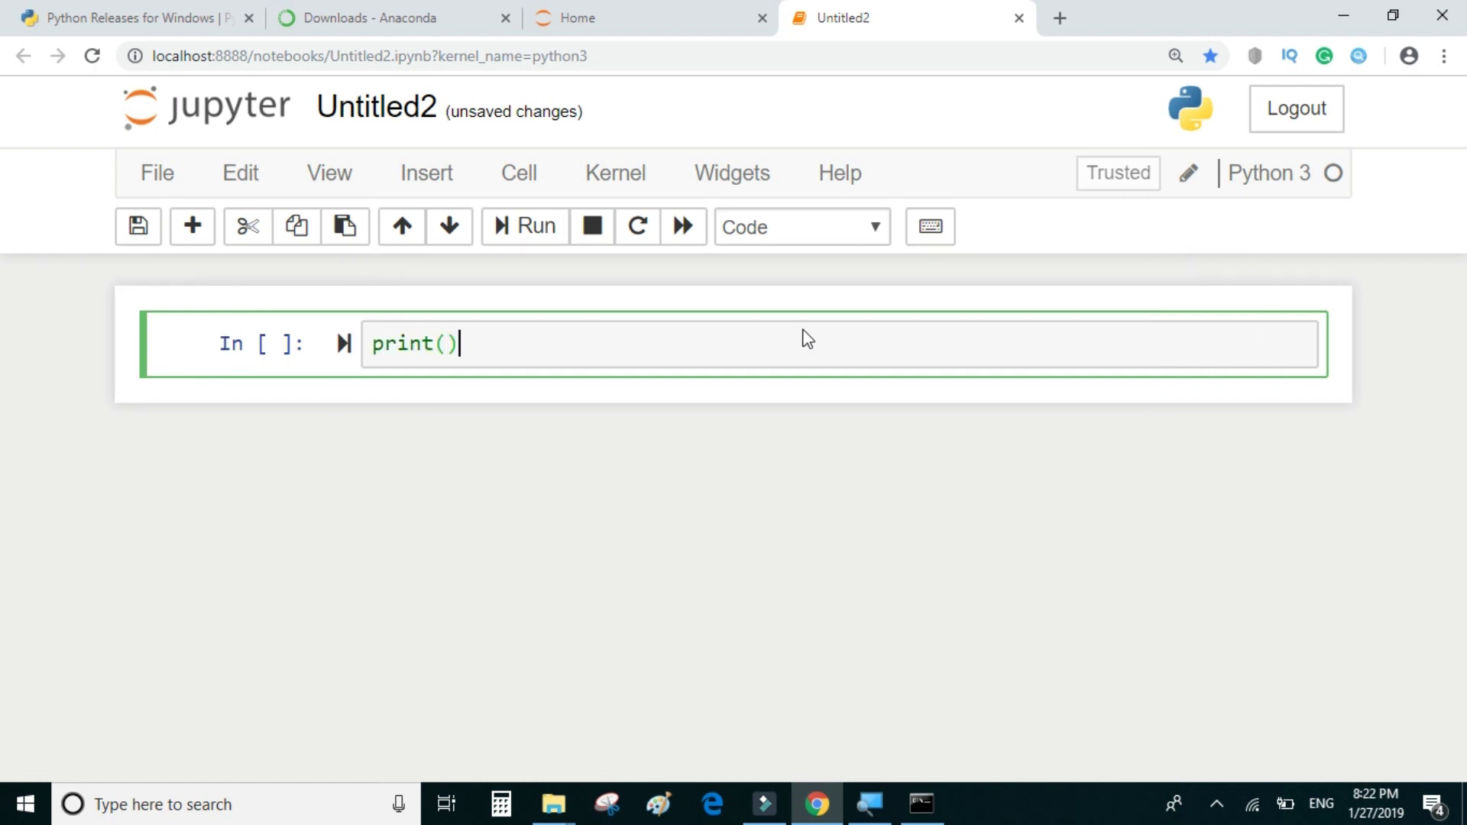
Zoom the notebook in and run the cell print("Hello World!!") to output Hello World!!
key("ctrl+plus")
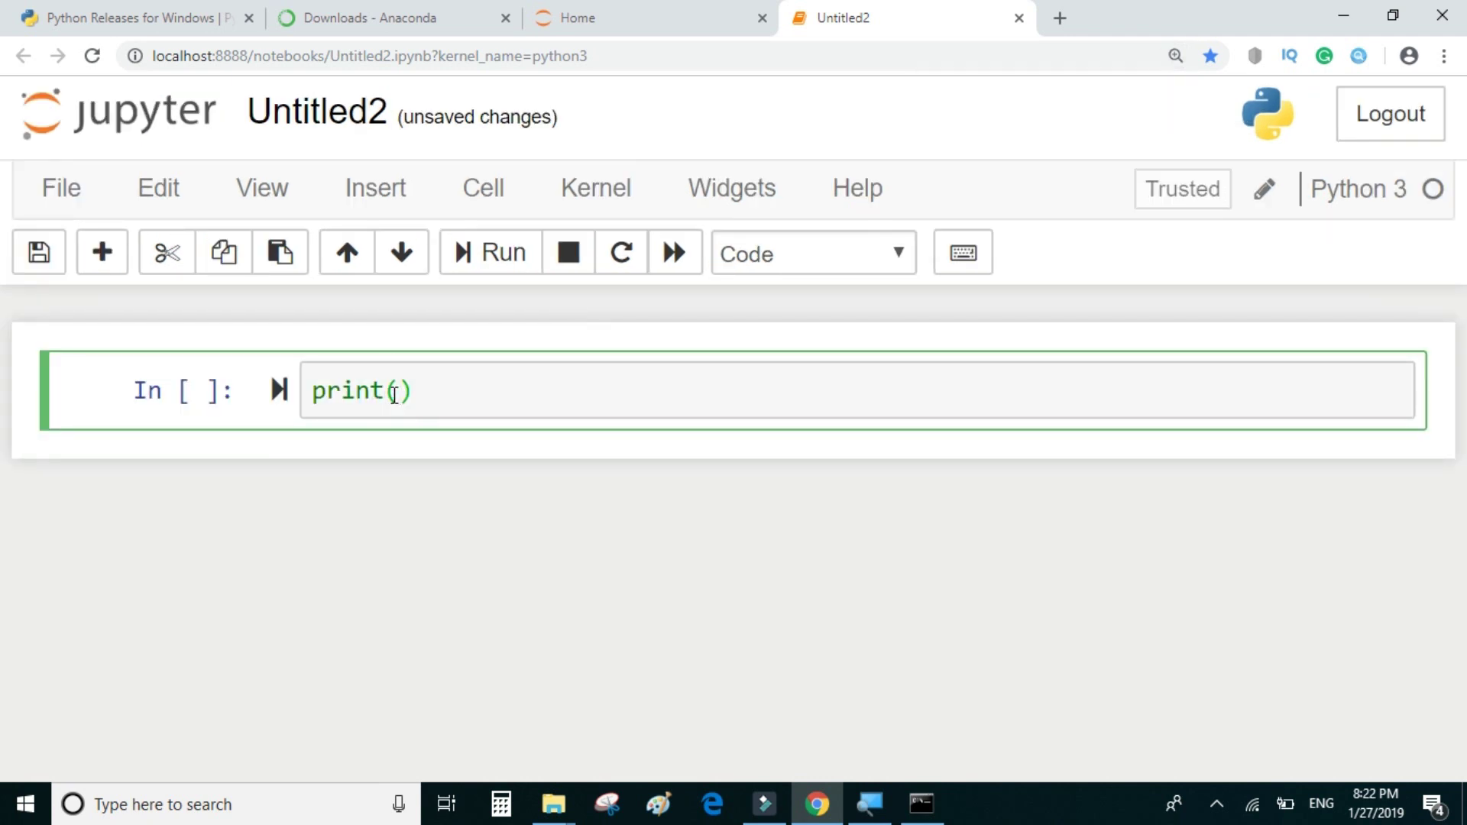
type("\"Hello World")
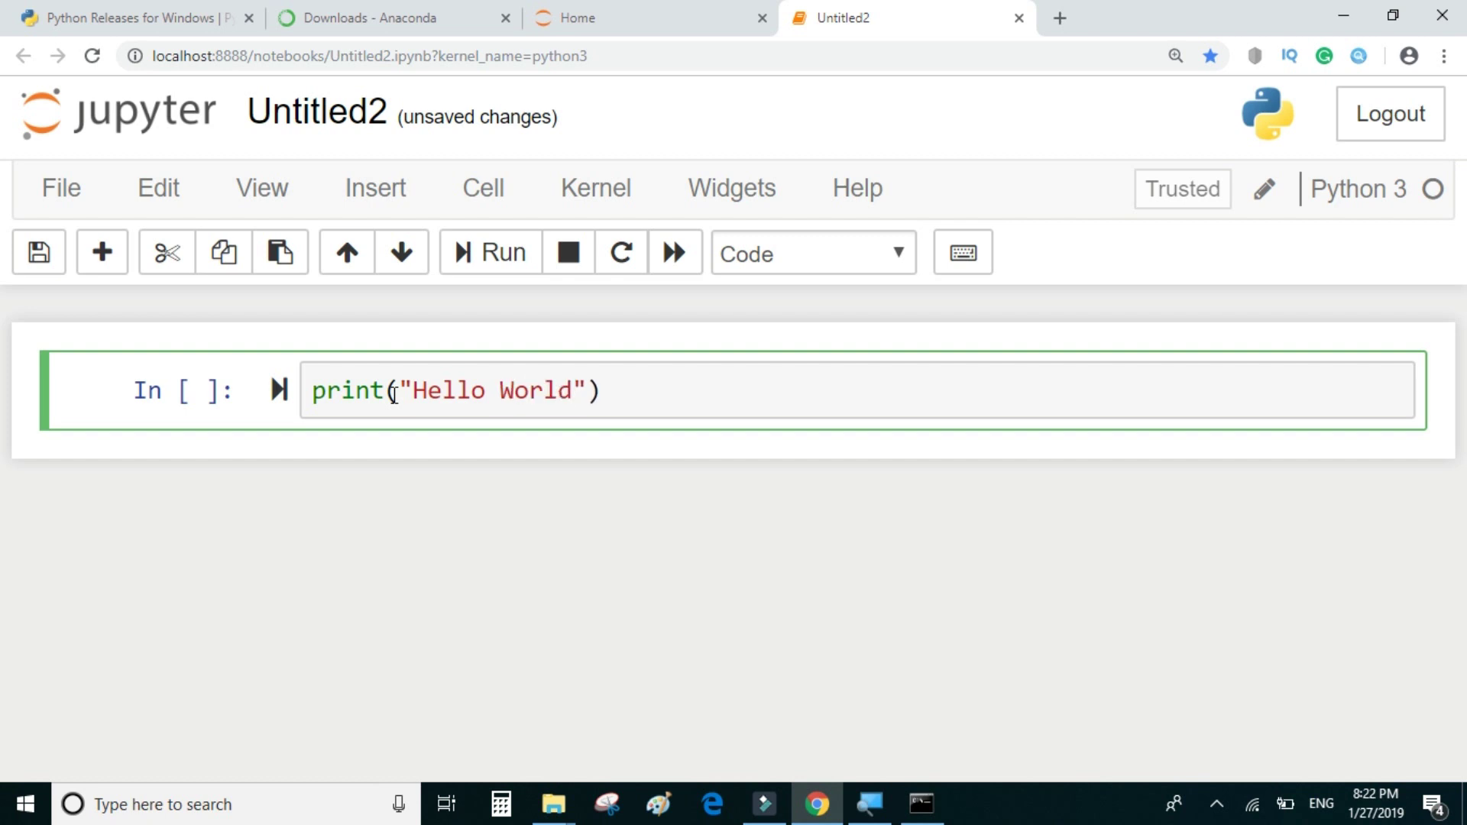
type("!!")
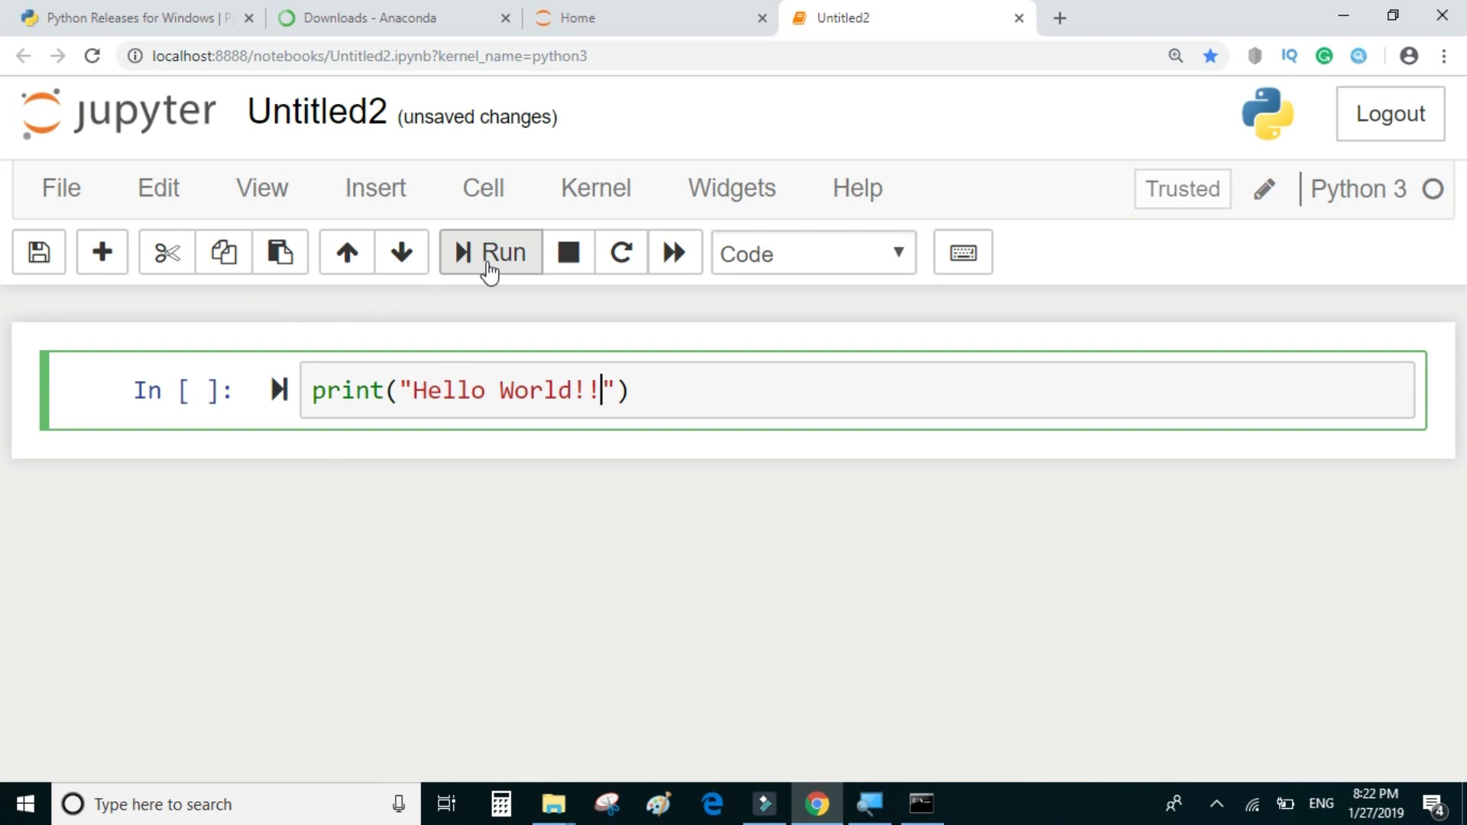
left_click(656, 396)
key("shift+Return")
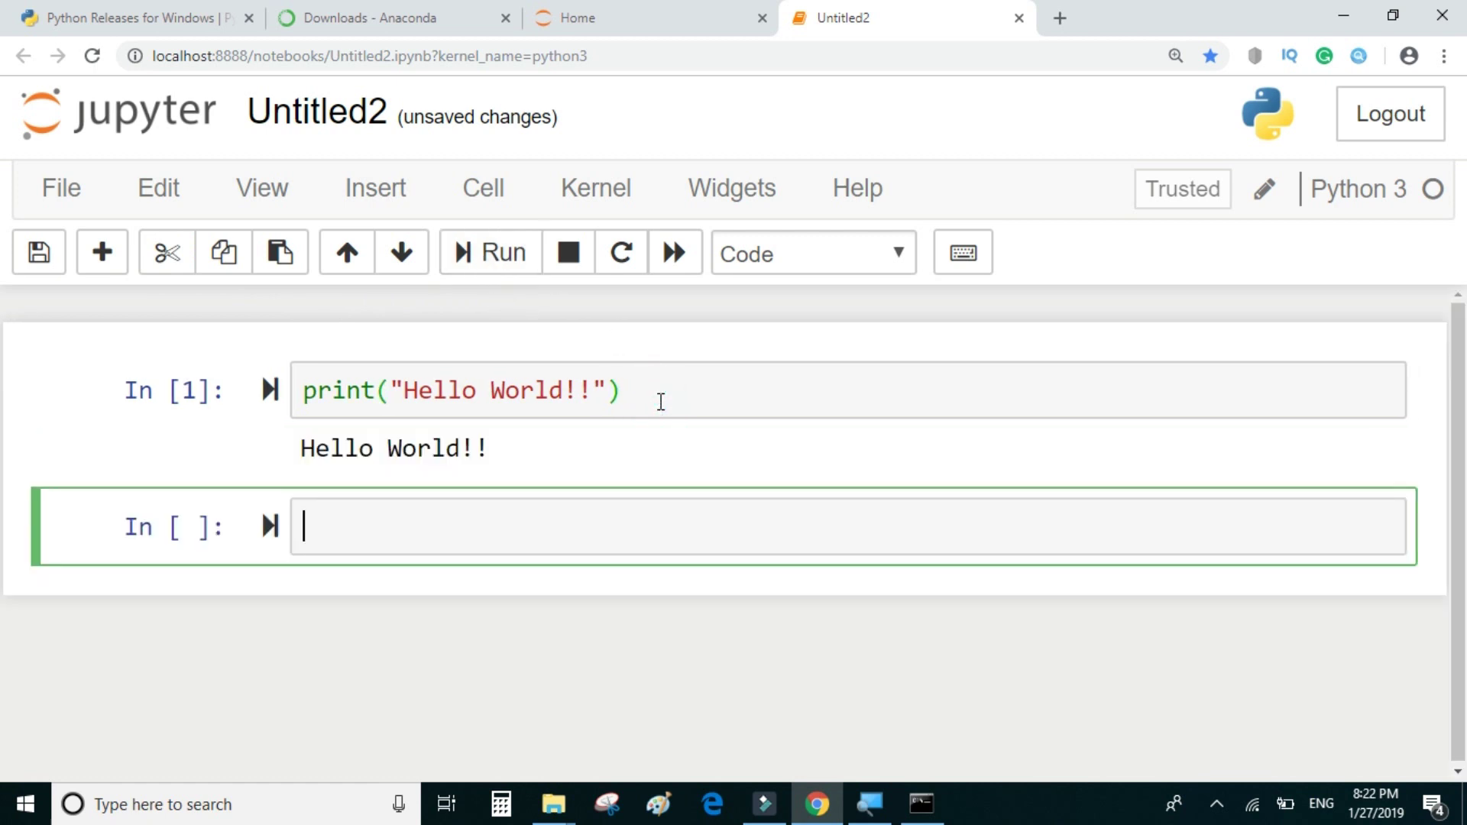